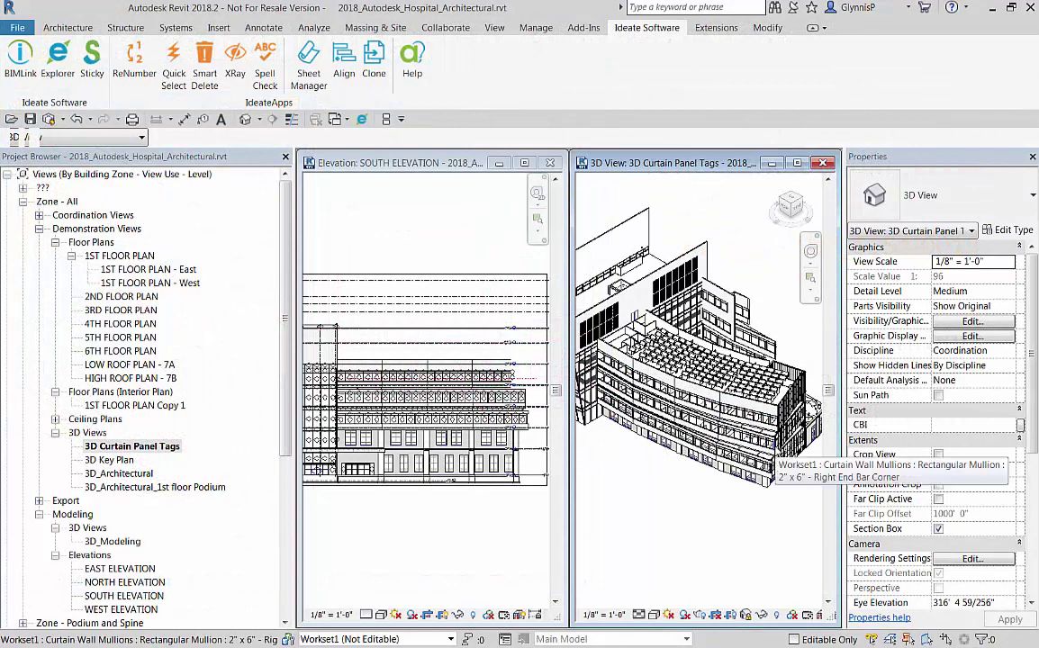
Step: Maximize the South Elevation view and bring the curtain wall bands beside the tower into sight
click(419, 468)
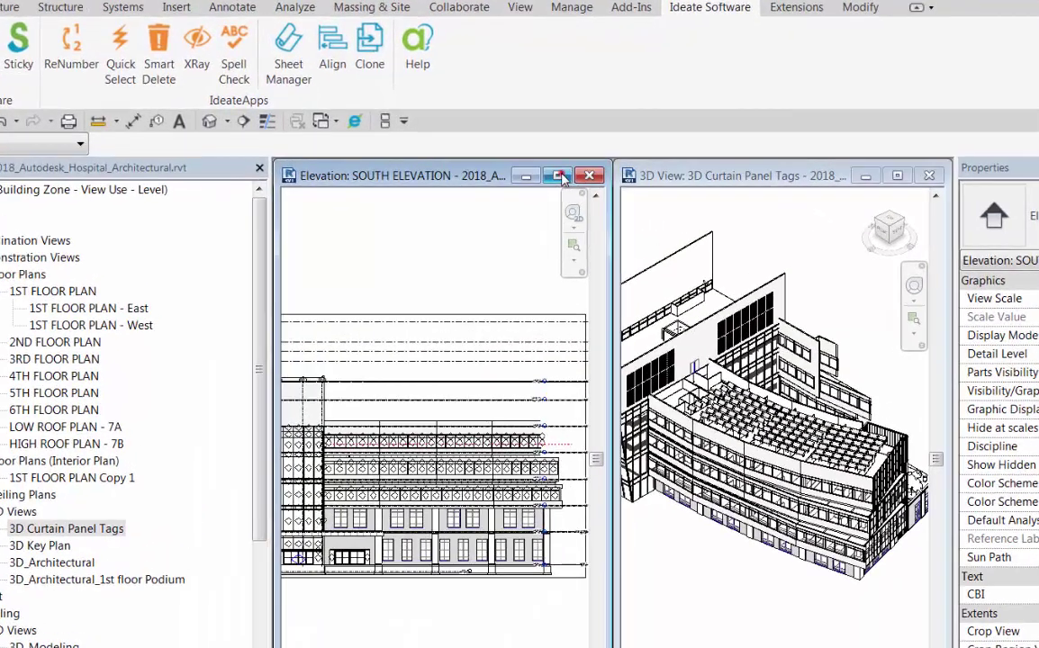
click(560, 175)
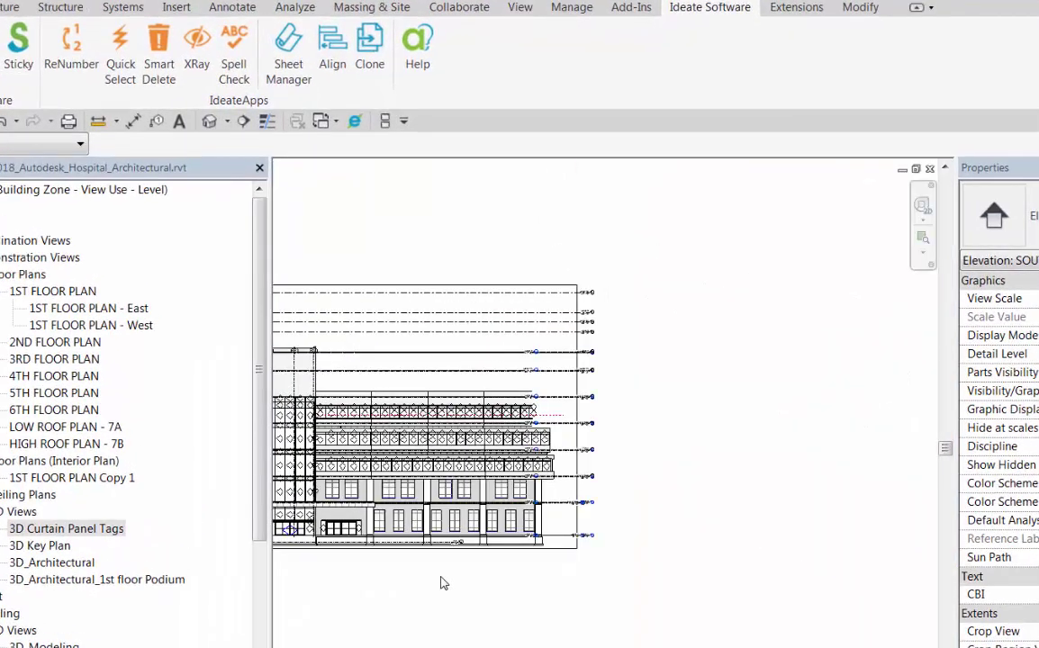
middle_drag(506, 487, 729, 508)
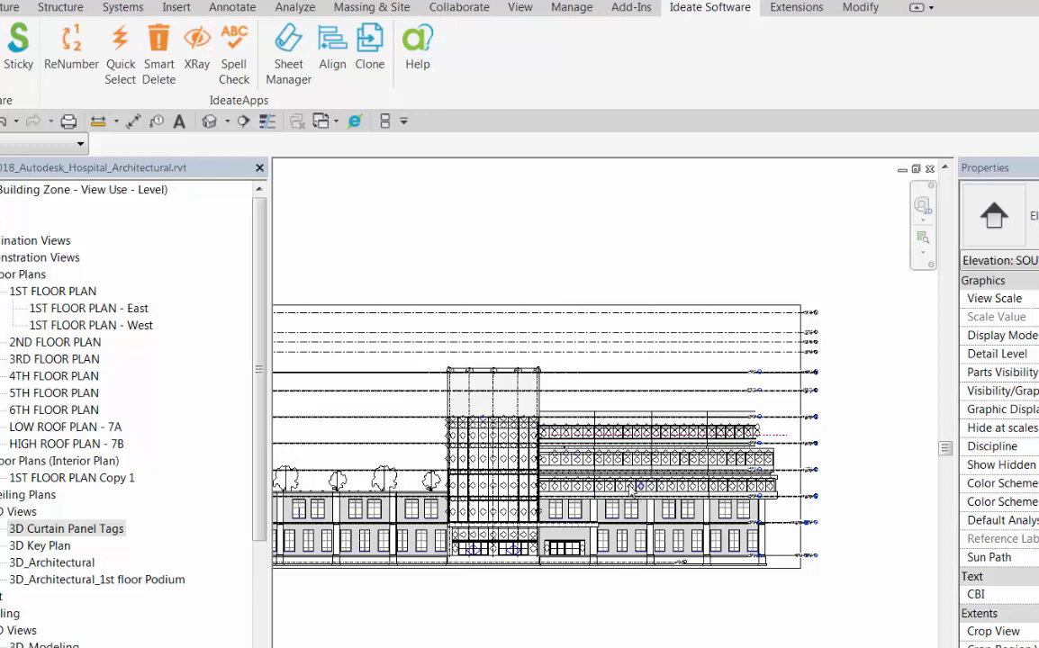
Step: Examine the empty curtain panel tags and the dashed red path line across the uppermost curtain wall band
scroll(621, 471, up, 3)
scroll(621, 471, up, 2)
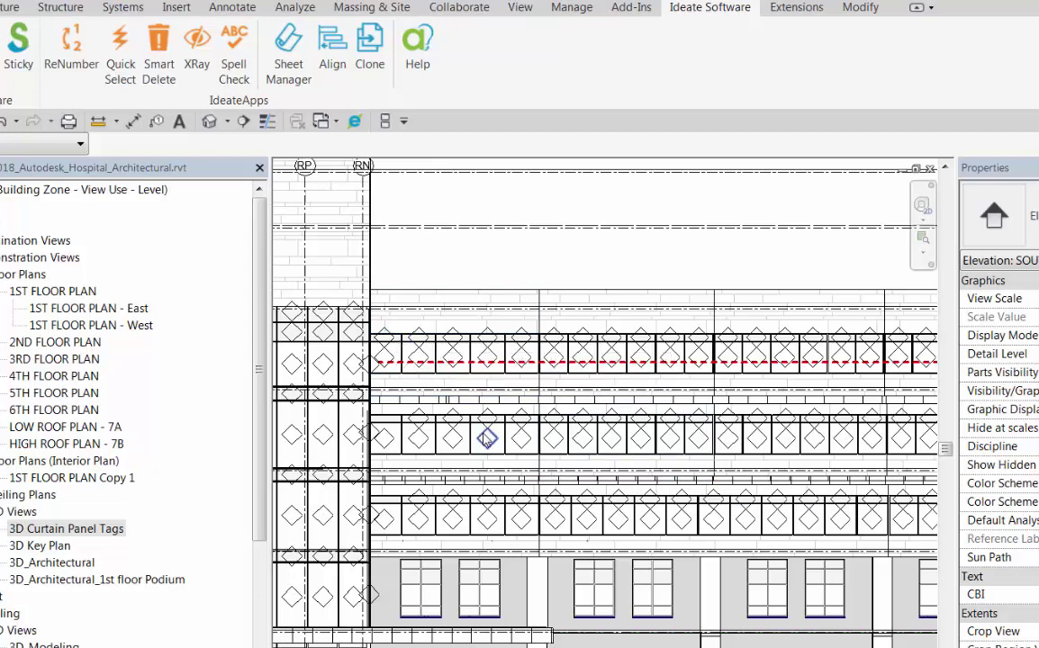
scroll(382, 362, up, 5)
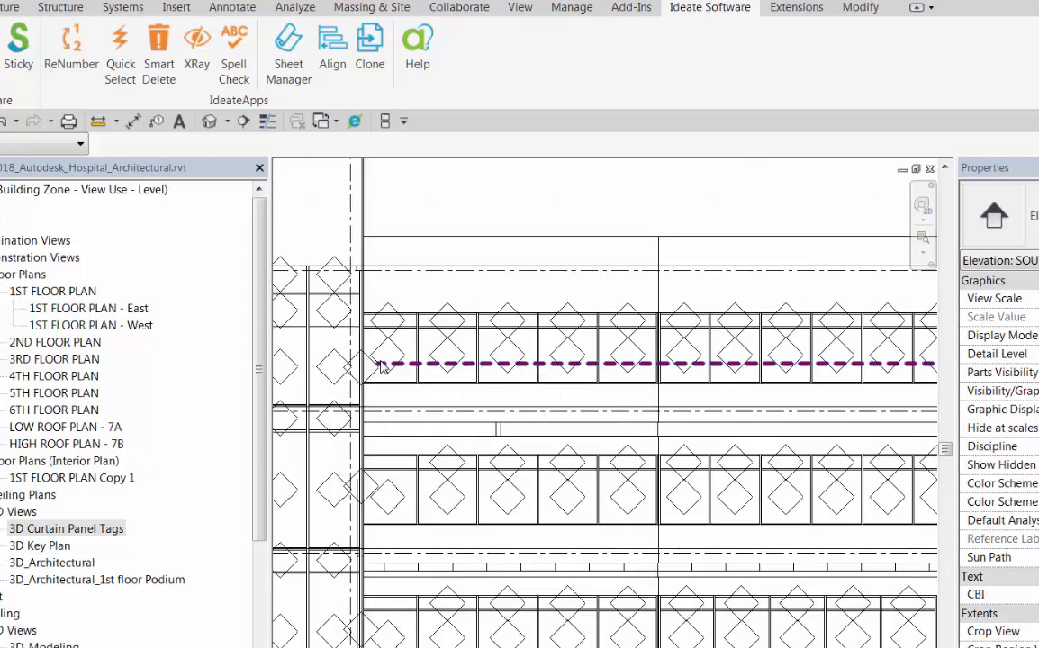
scroll(380, 367, up, 2)
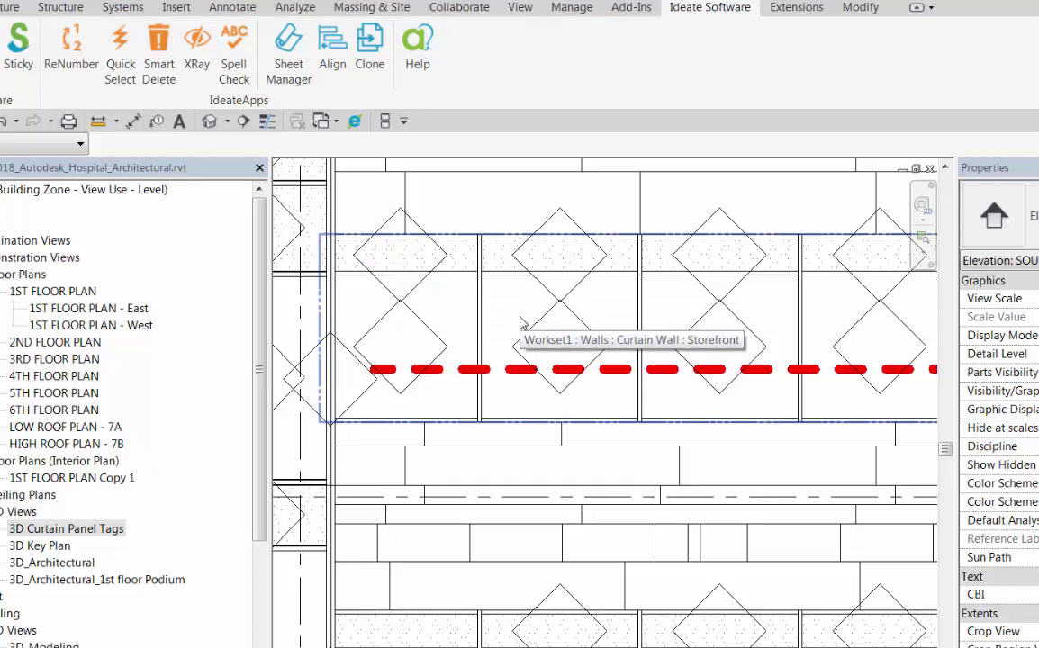
scroll(521, 322, down, 2)
scroll(520, 322, down, 5)
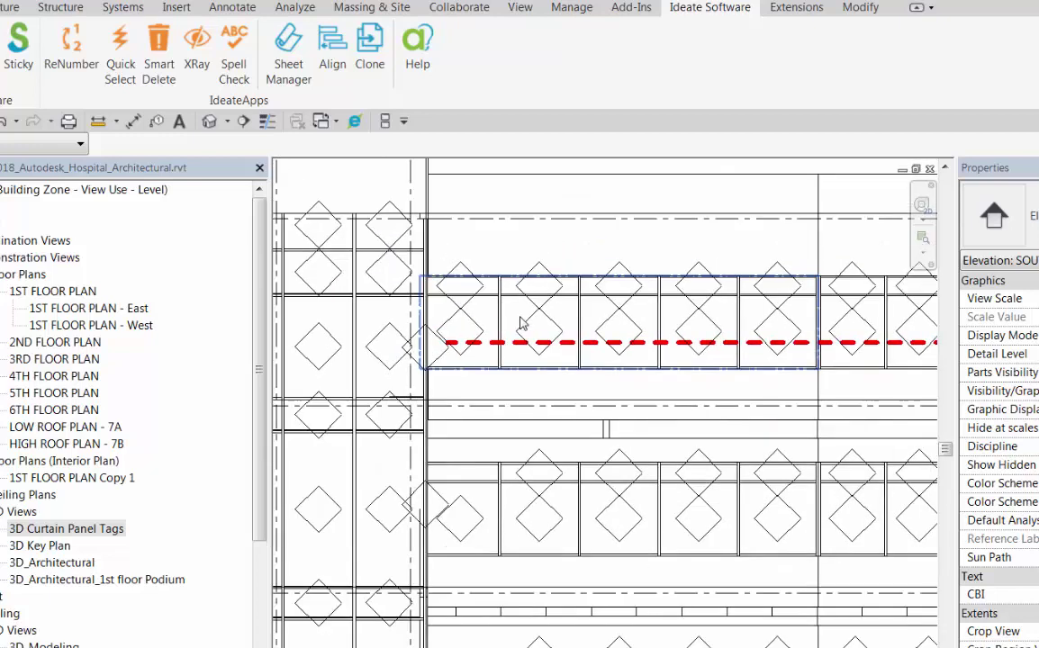
scroll(500, 354, down, 4)
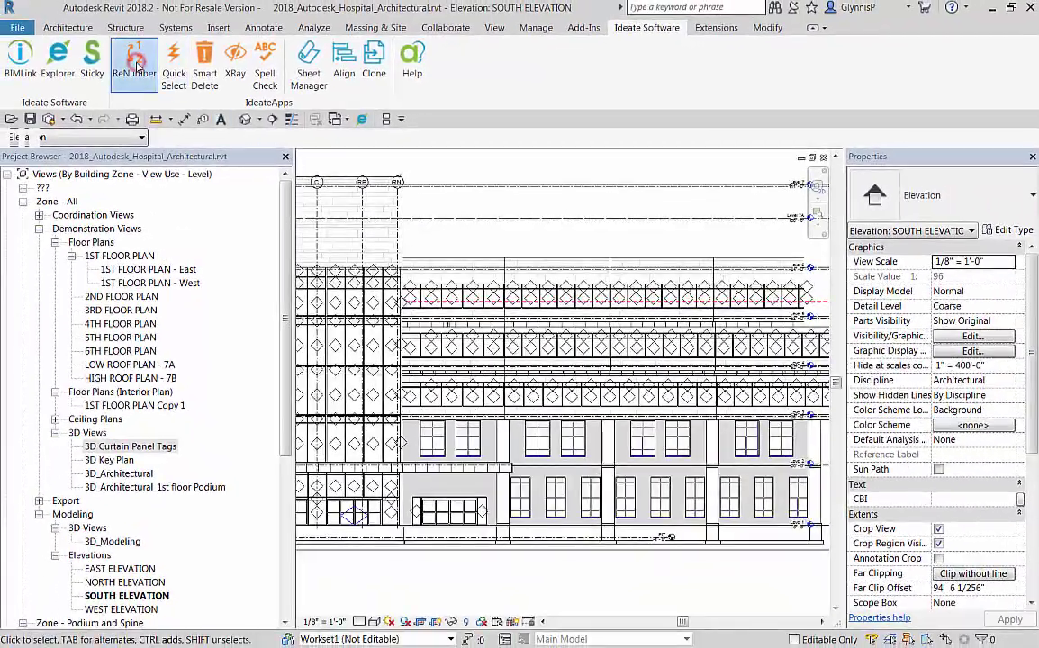
Step: Delete the saved Curtain Panels rule from the project's Ideate ReNumber rules
click(136, 61)
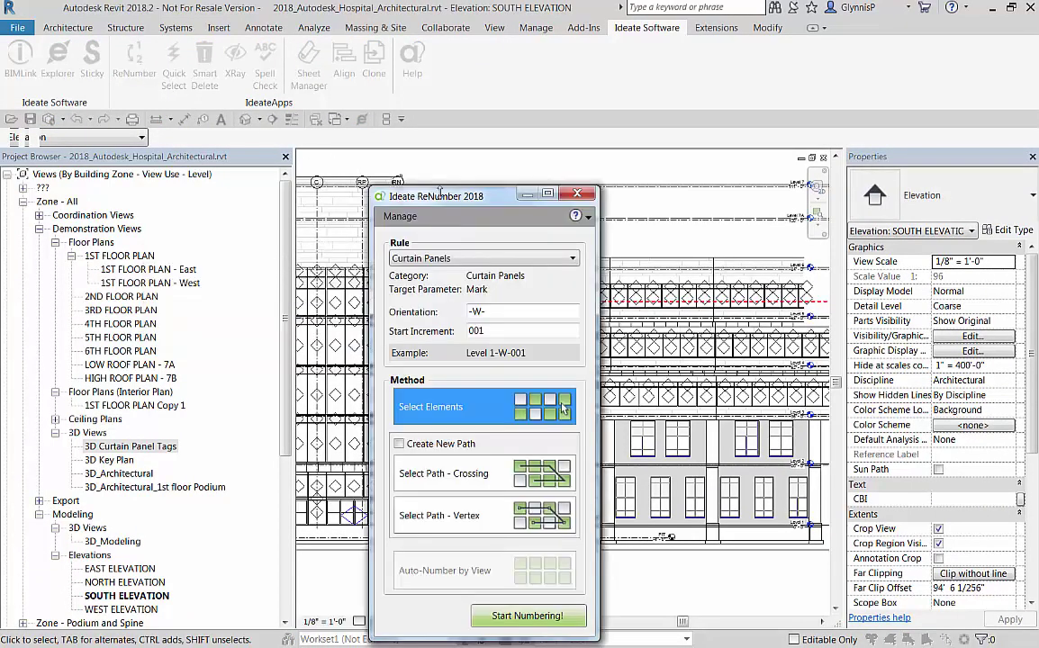
click(458, 196)
drag(458, 200, 444, 103)
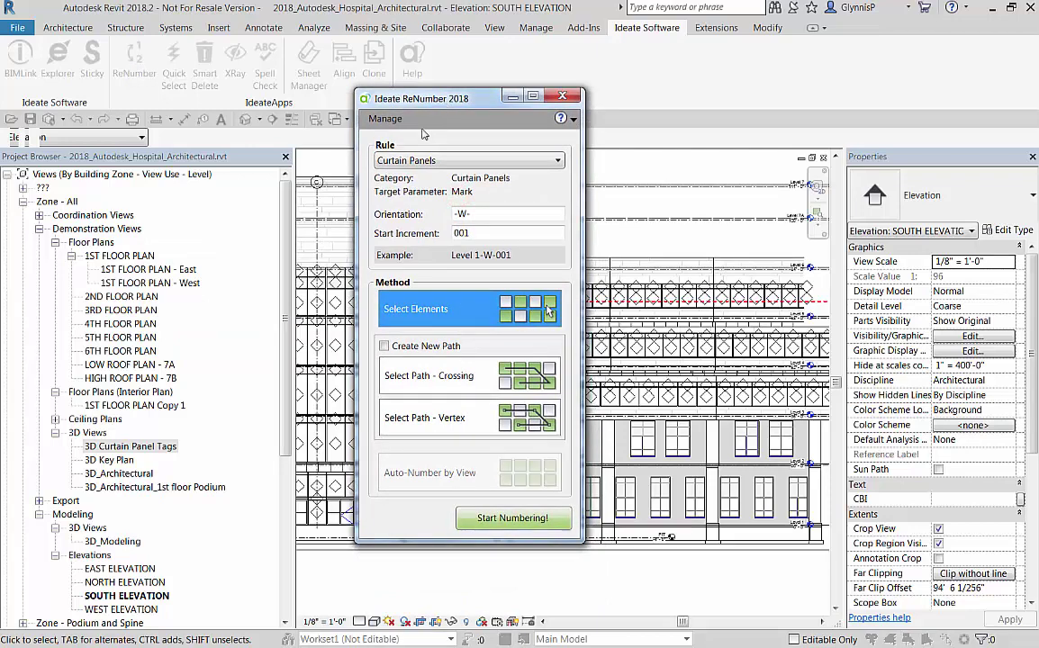
click(387, 121)
click(399, 137)
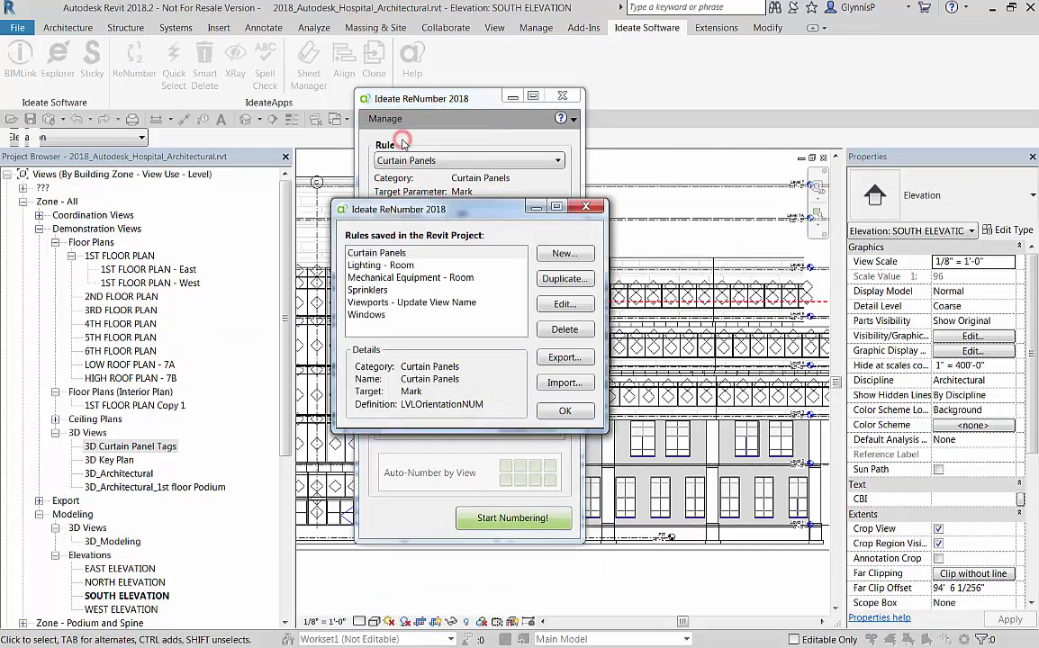
click(401, 252)
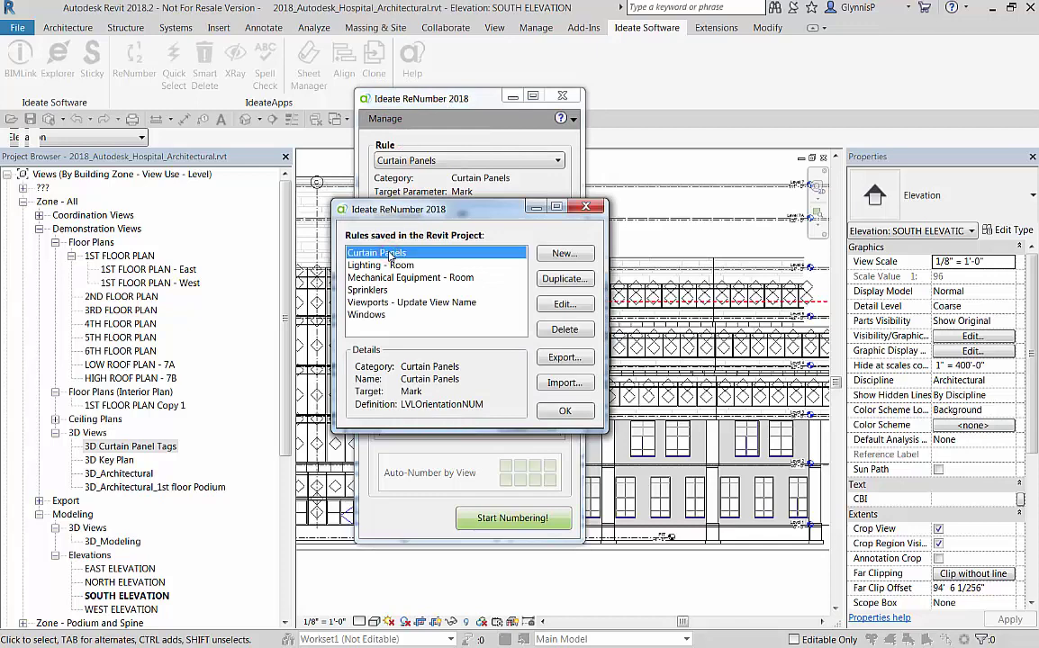
key(Delete)
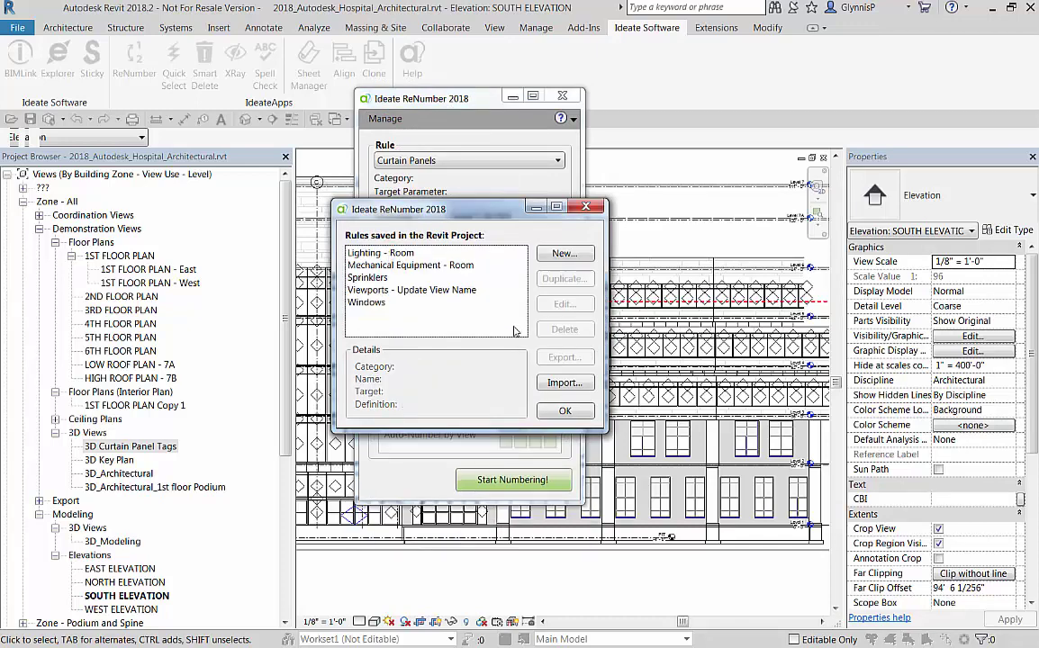
Step: Import Curtain Panels.rule from the Bonus Rules folder into the project's ReNumber rules
click(564, 382)
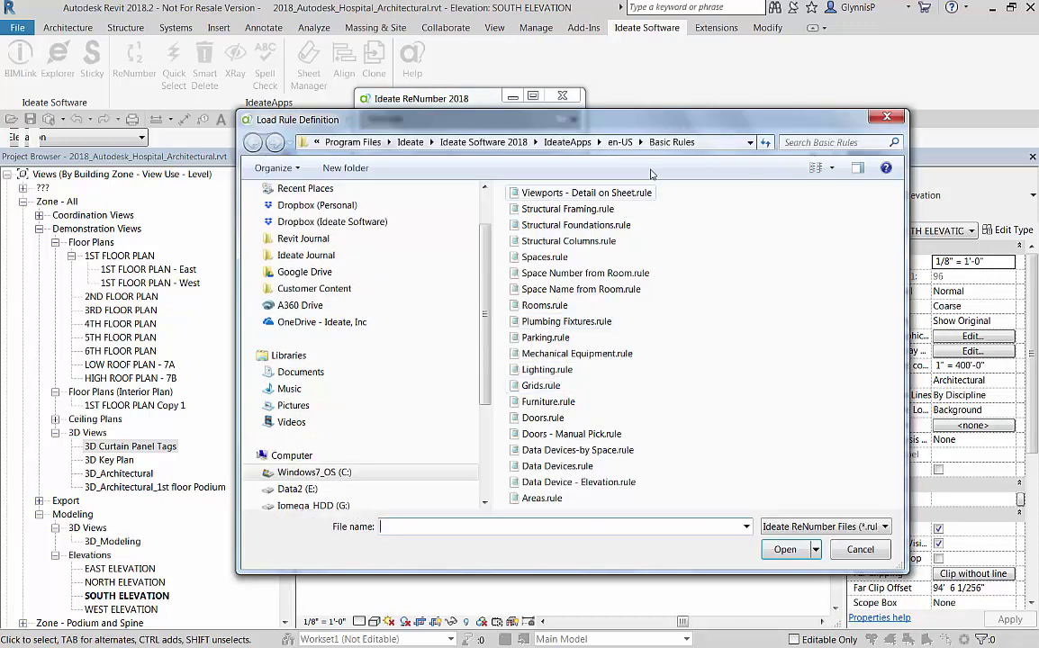
click(618, 142)
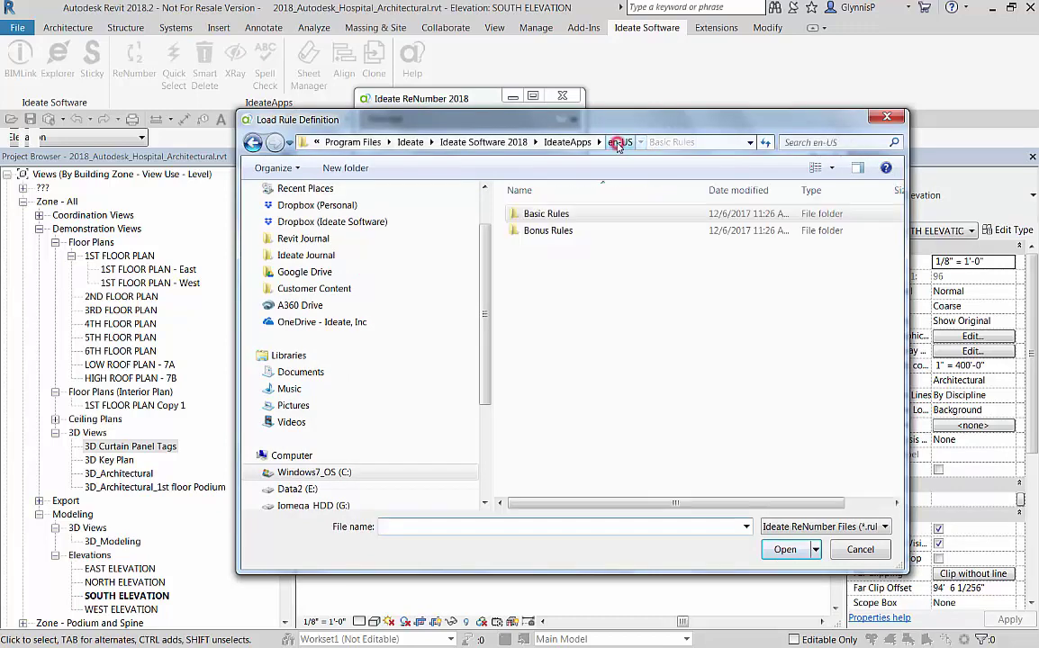
double_click(544, 231)
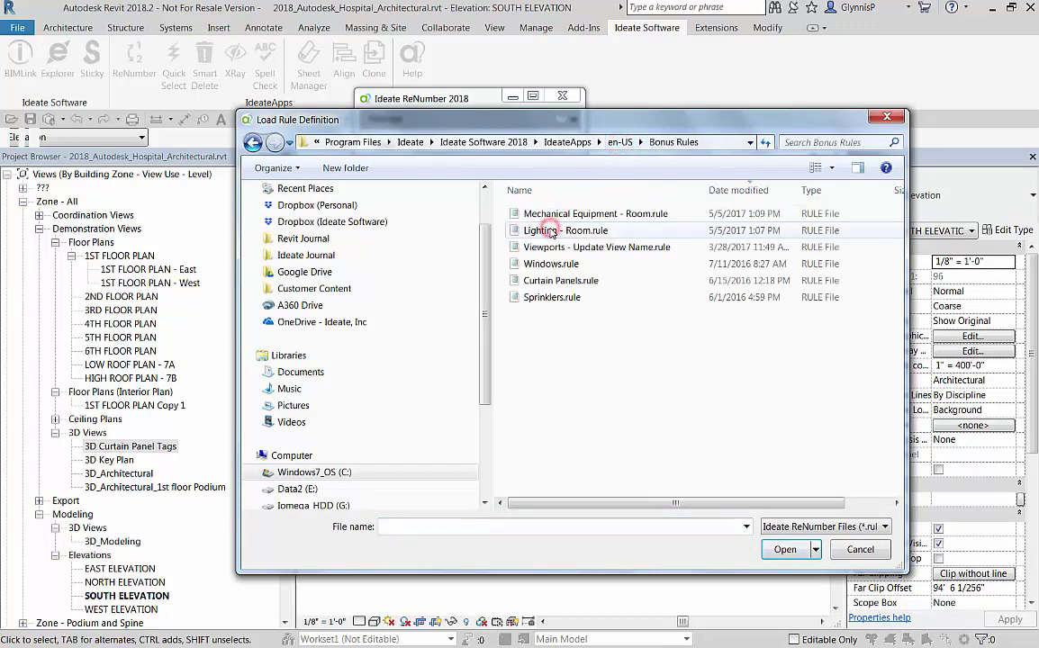
click(560, 280)
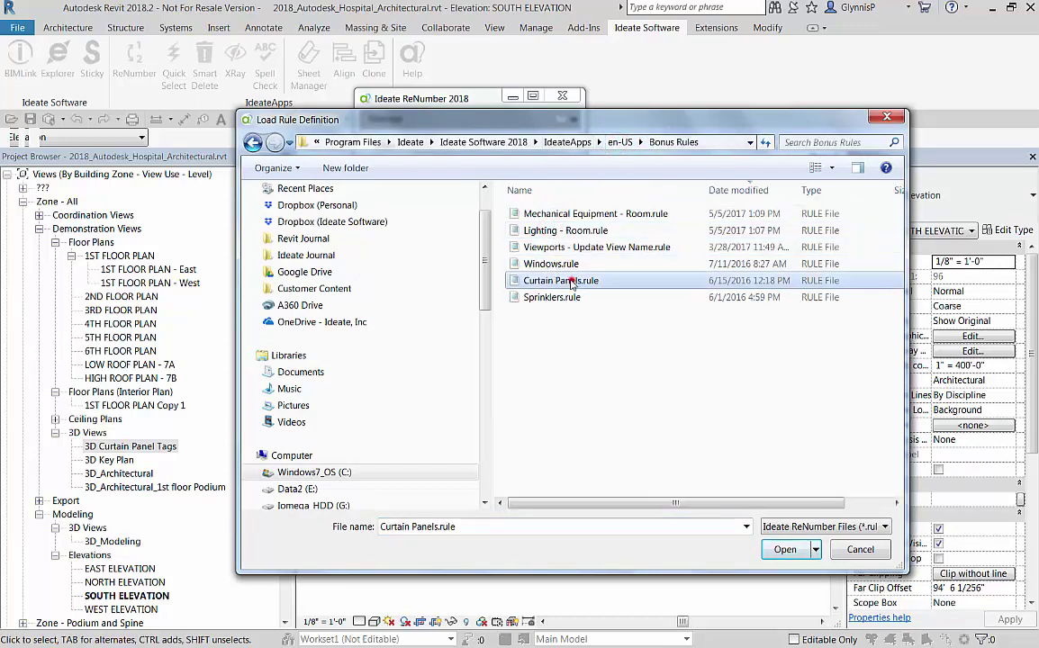
click(785, 549)
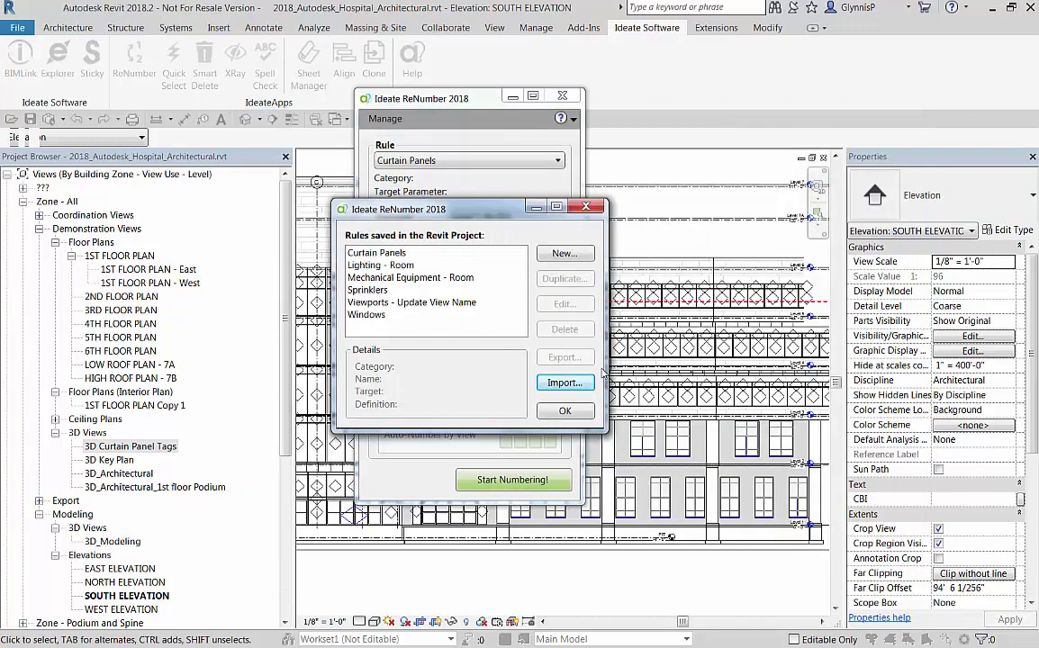
click(576, 412)
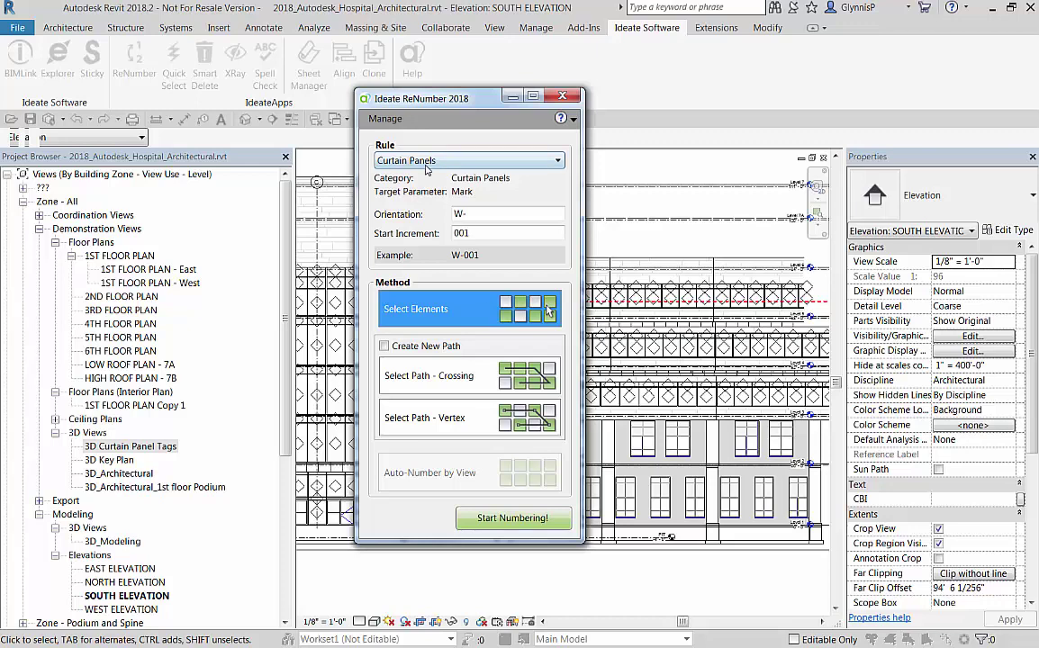
Step: Start numbering the curtain panels with the Select Path - Crossing method, using the dashed red line across the uppermost band as the path
click(403, 377)
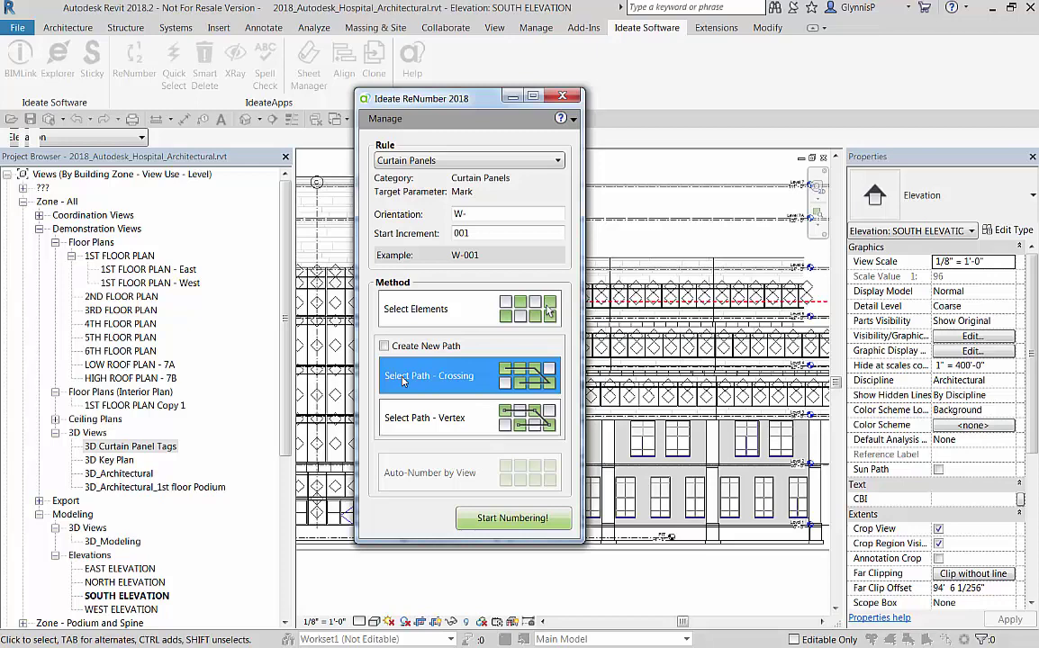
drag(446, 99, 189, 95)
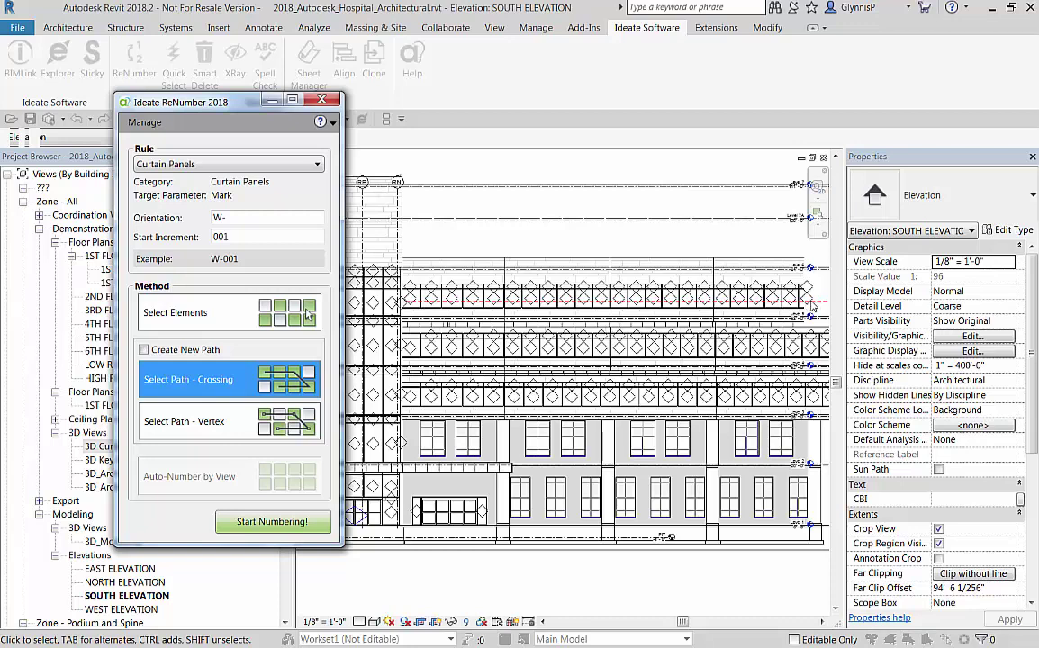
click(280, 523)
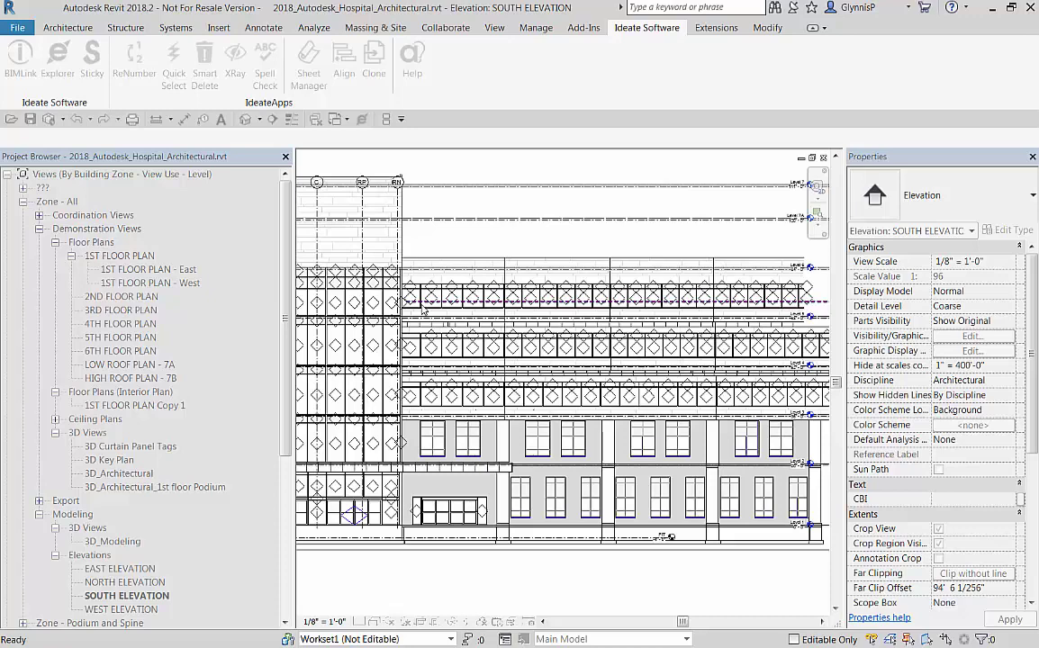
click(422, 309)
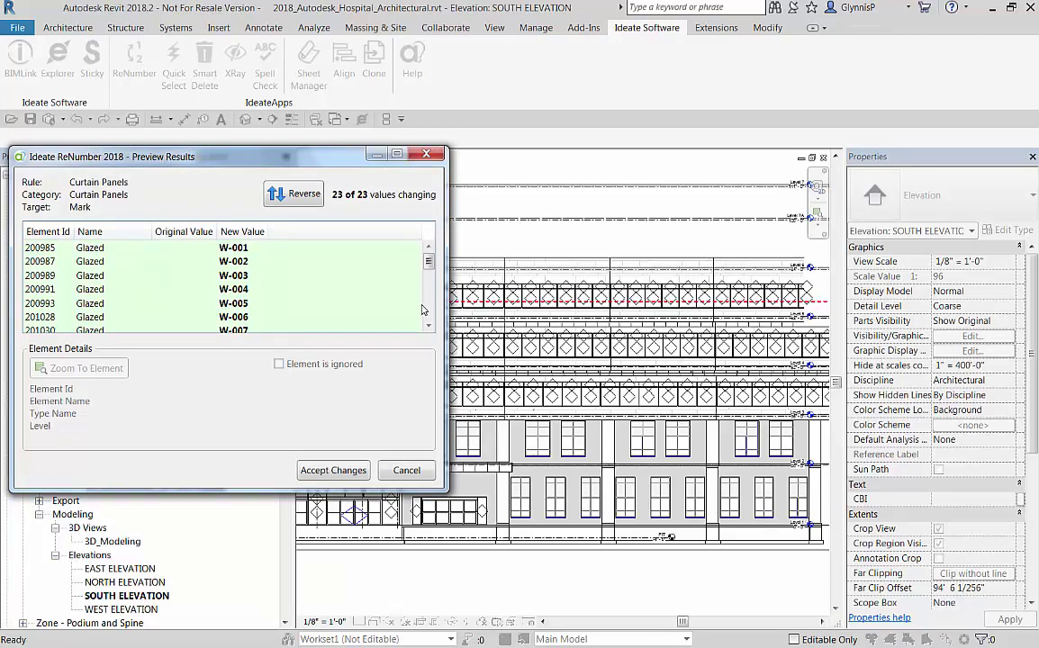
Step: Review the previewed panel marks, accept the changes and close ReNumber
click(428, 306)
click(429, 306)
click(429, 307)
click(328, 479)
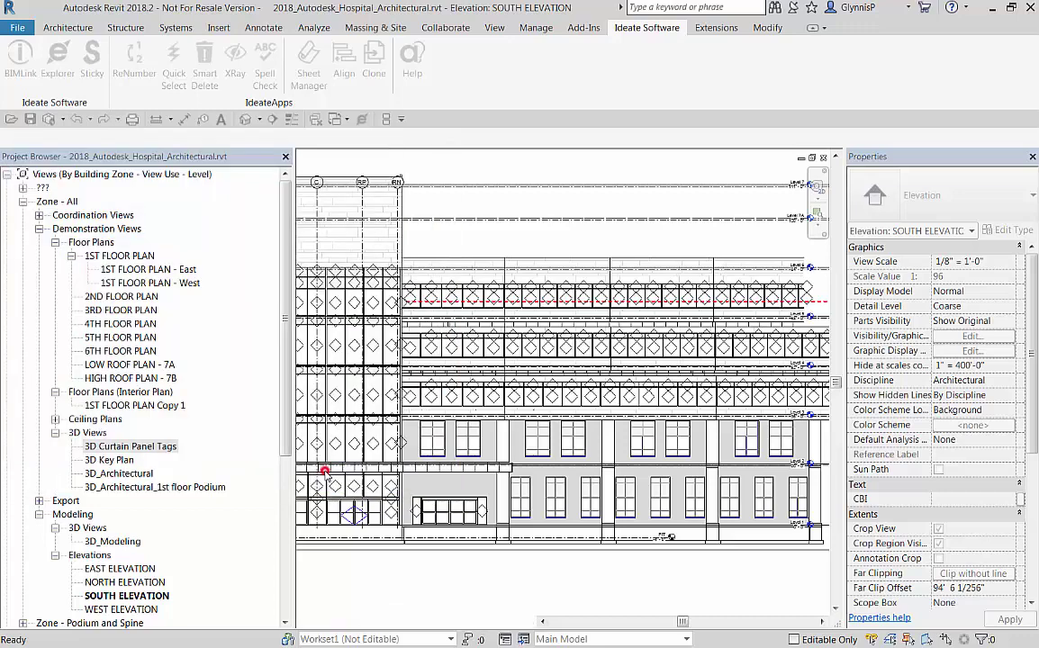
click(323, 101)
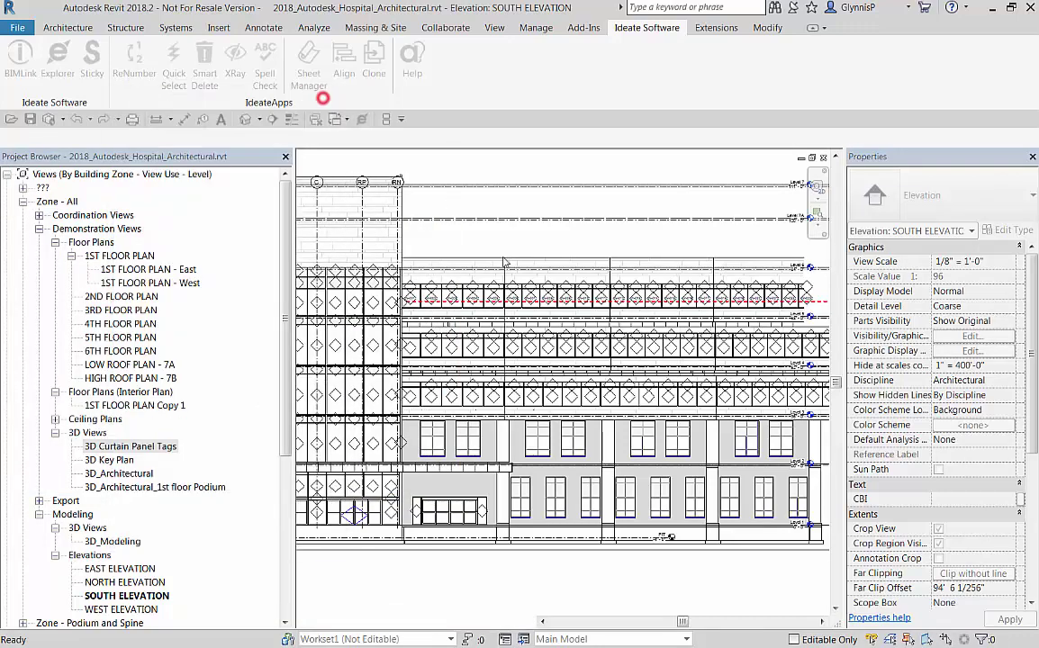
Step: Check the curtain panel tags along the uppermost band, from the tower to the far end of the path line
scroll(418, 308, up, 1)
scroll(419, 308, up, 3)
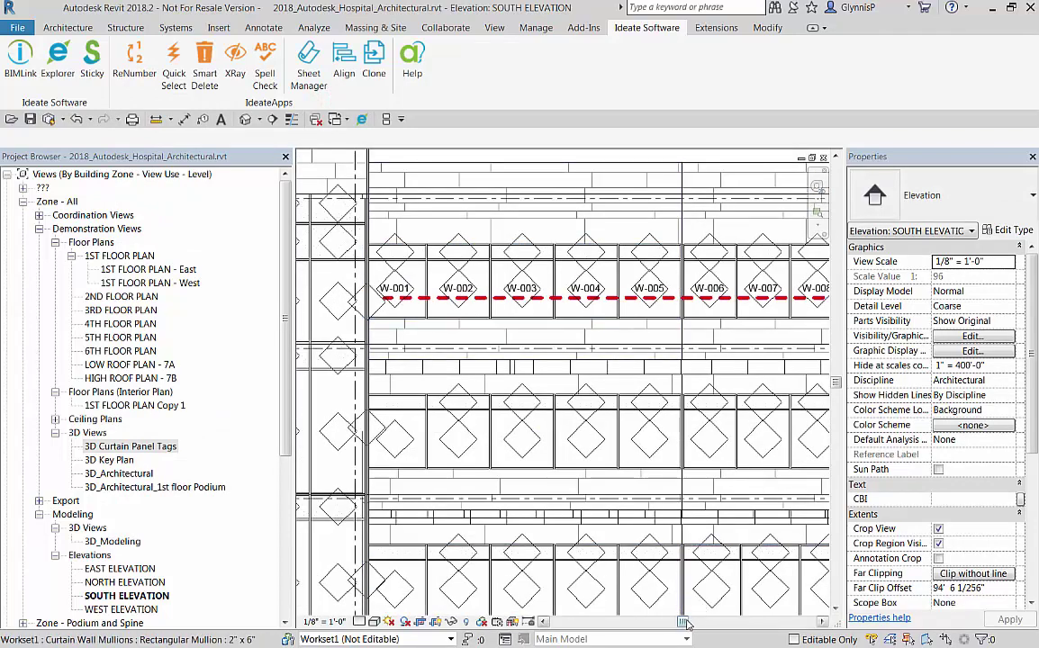
drag(683, 621, 822, 632)
scroll(617, 558, down, 3)
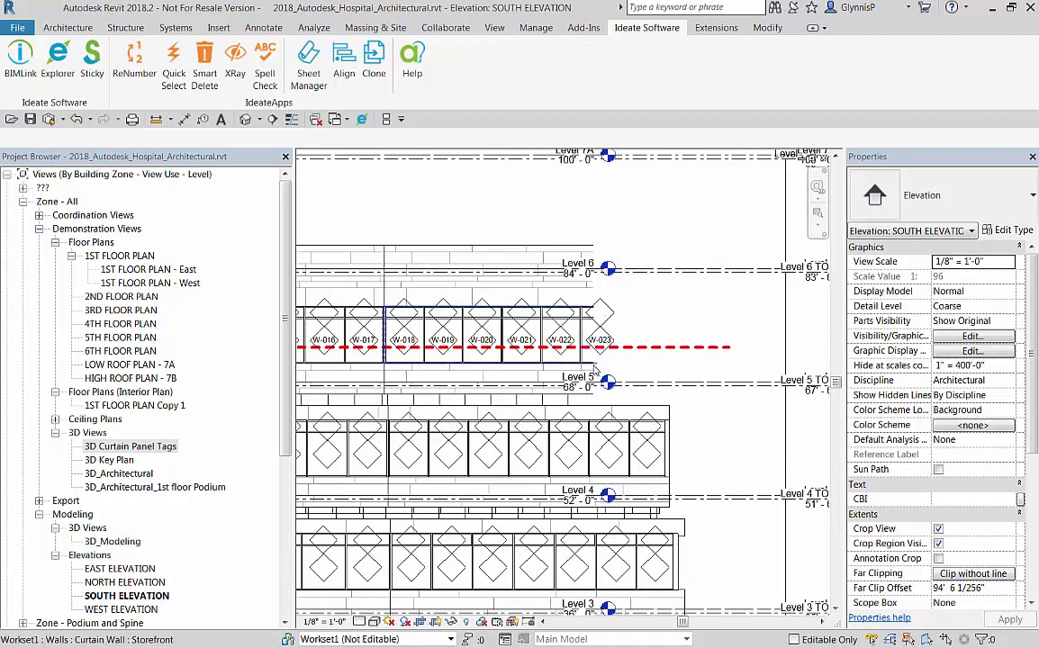
scroll(595, 368, down, 2)
scroll(606, 273, up, 3)
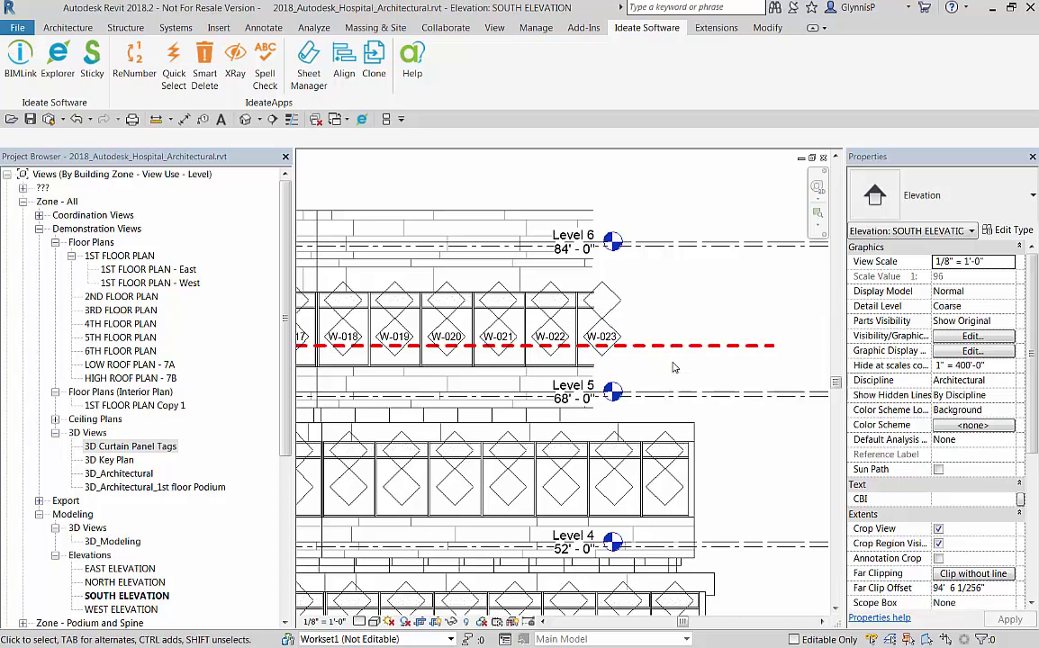
scroll(672, 366, down, 2)
scroll(672, 366, down, 3)
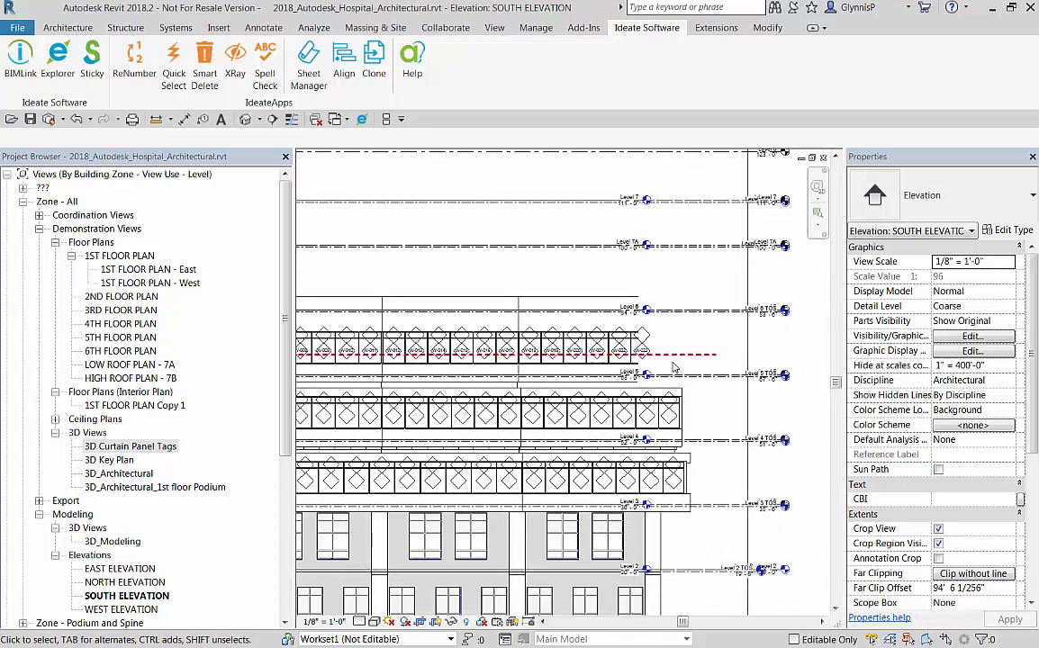
scroll(673, 366, down, 2)
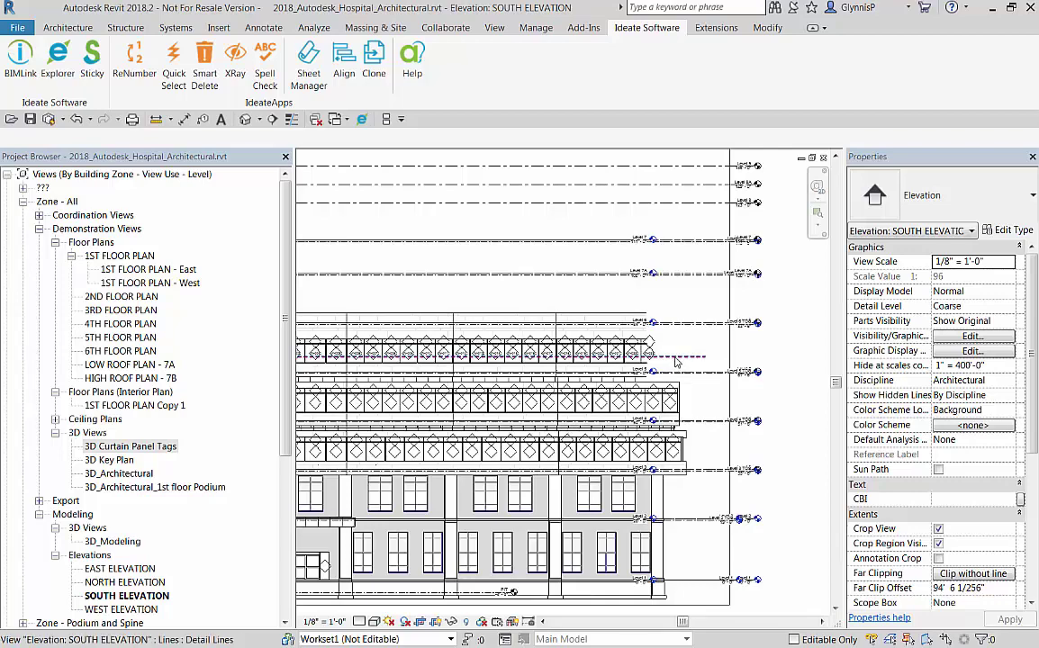
Step: Create a similar IdeatePath detail line from the uppermost path's far end, about 3'-6" down and about 148' back to the tower
middle_drag(736, 414, 820, 388)
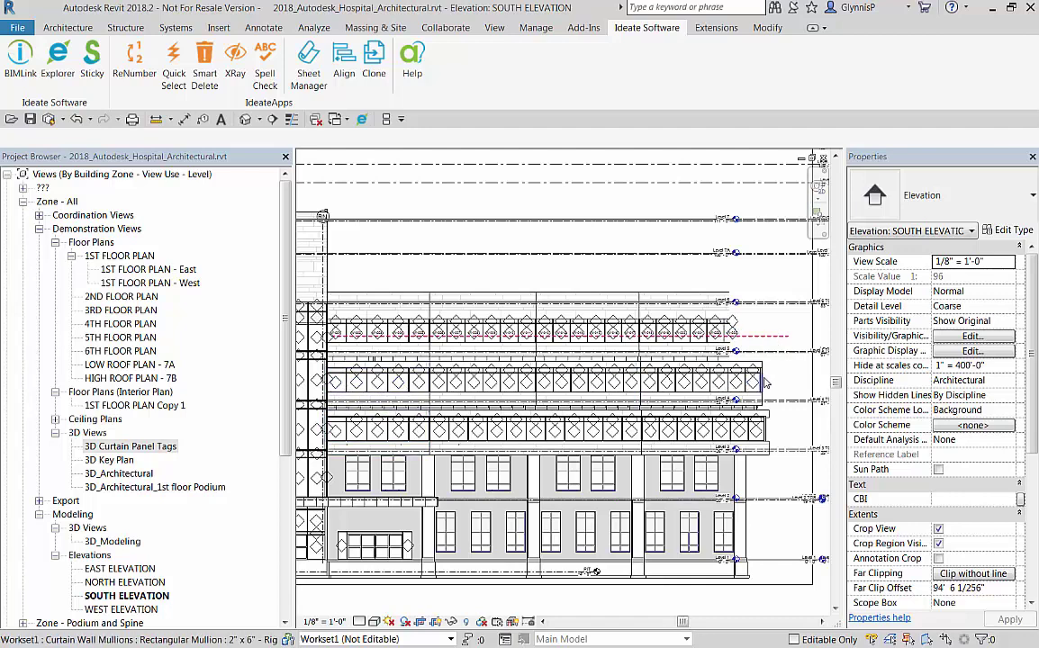
click(766, 337)
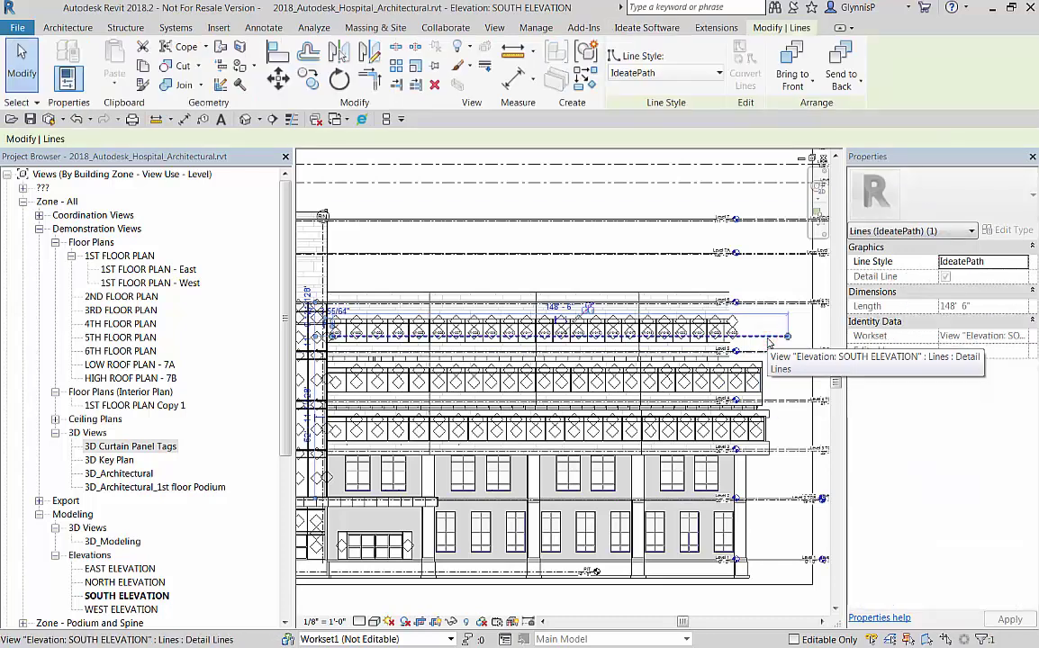
right_click(768, 343)
click(818, 412)
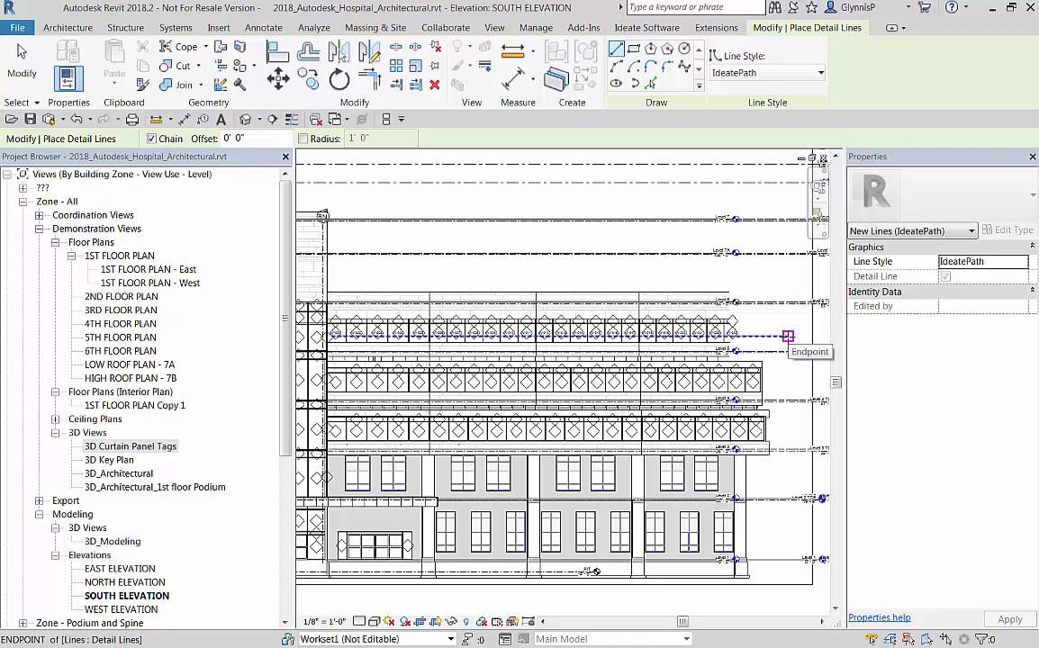
click(788, 337)
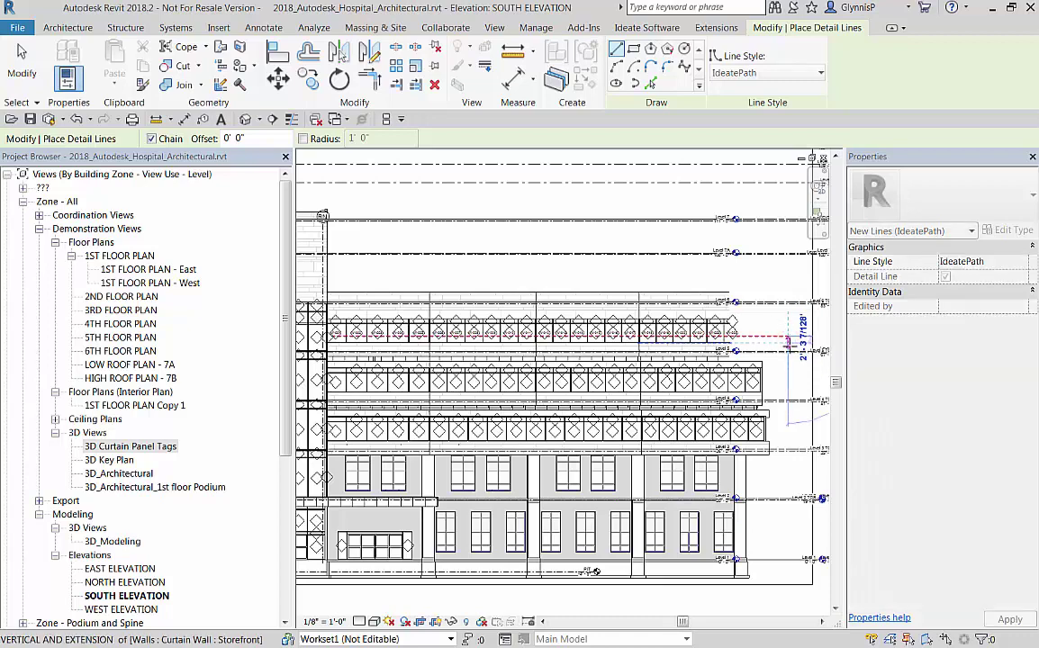
scroll(788, 342, up, 2)
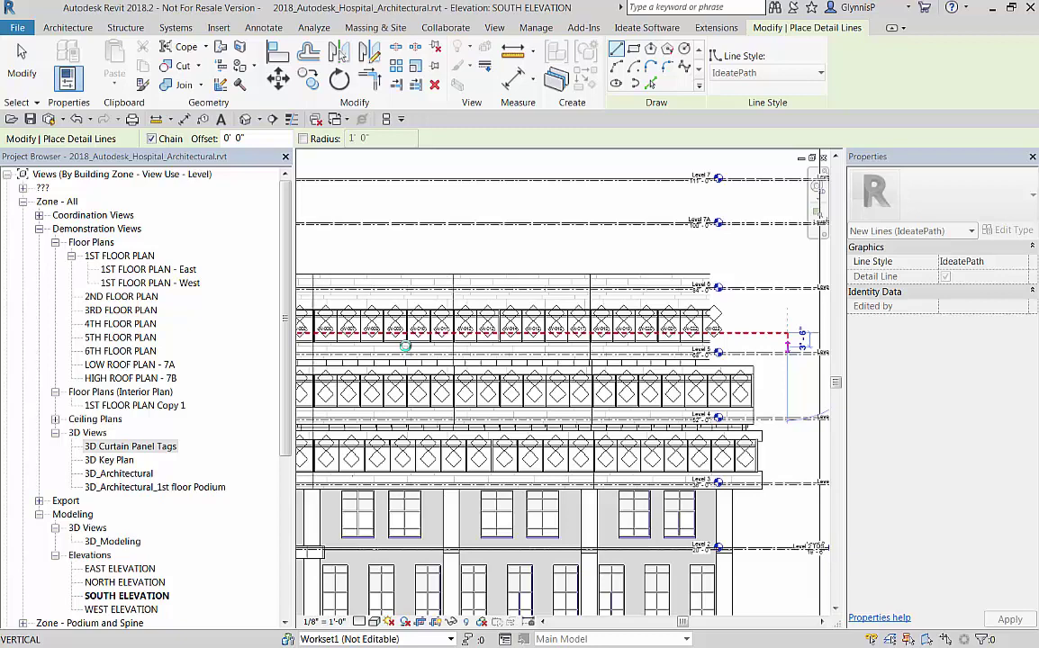
click(549, 624)
click(549, 624)
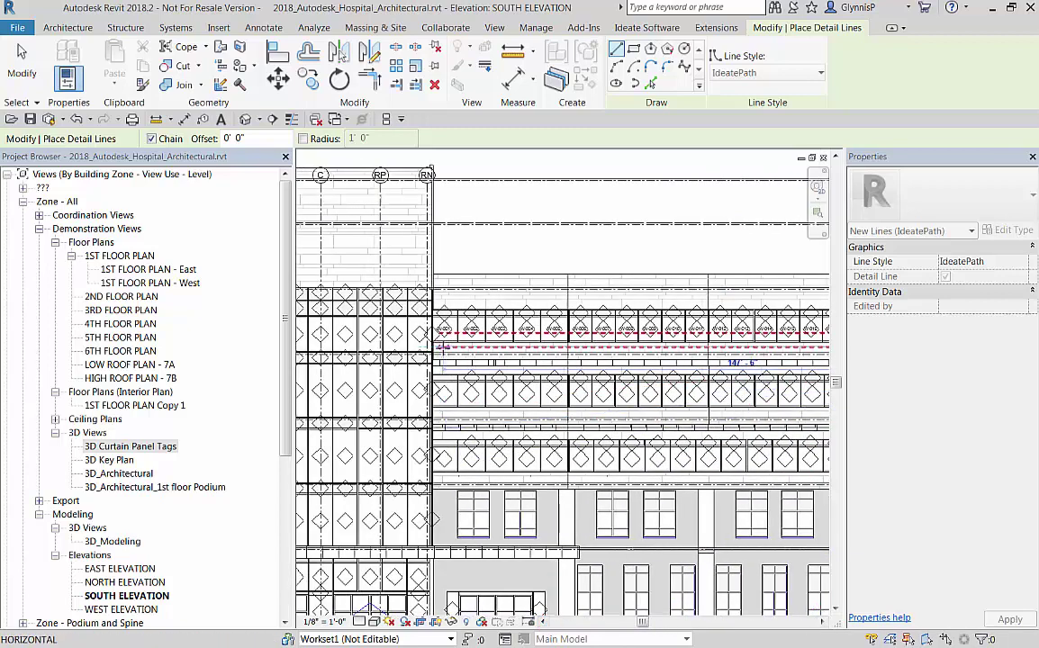
click(438, 350)
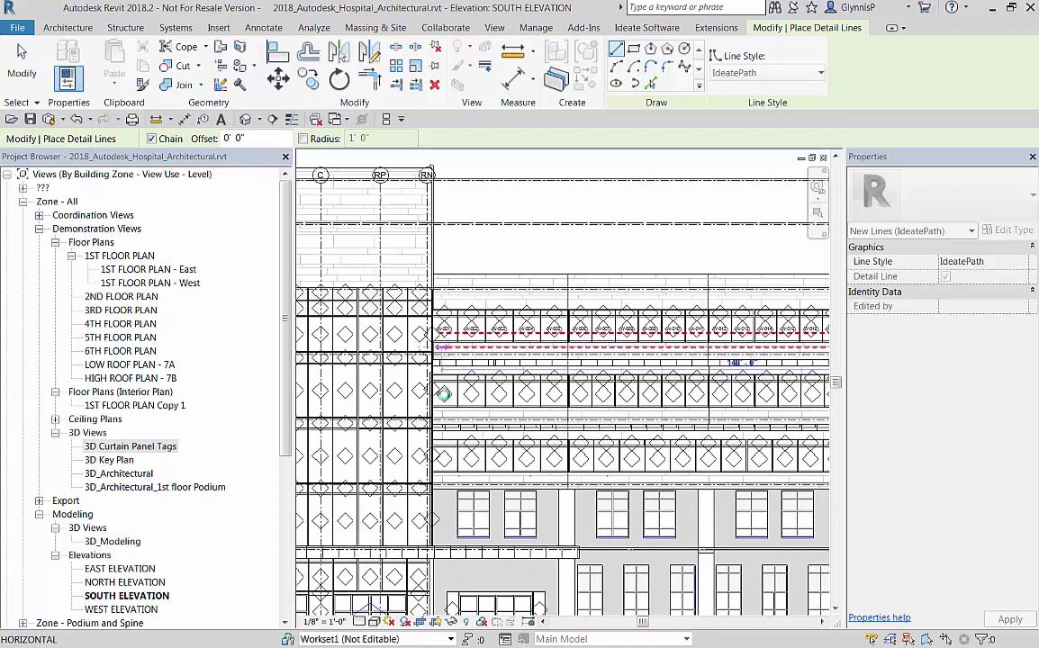
Step: Continue the path down into the middle band and across its curtain panels to just past the band's far end
click(443, 393)
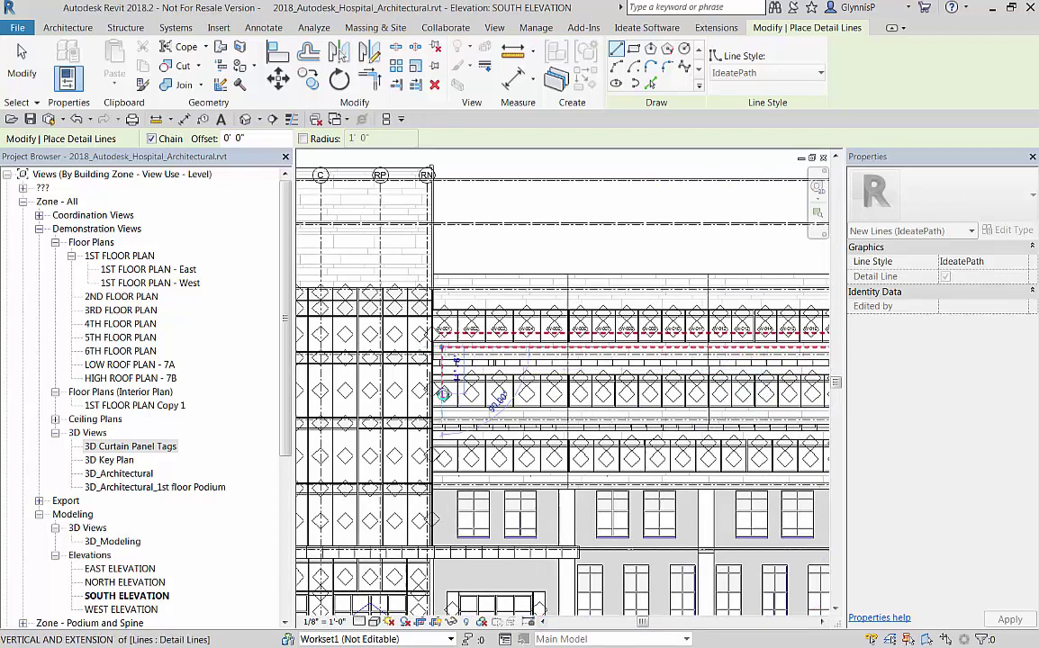
click(786, 621)
click(482, 394)
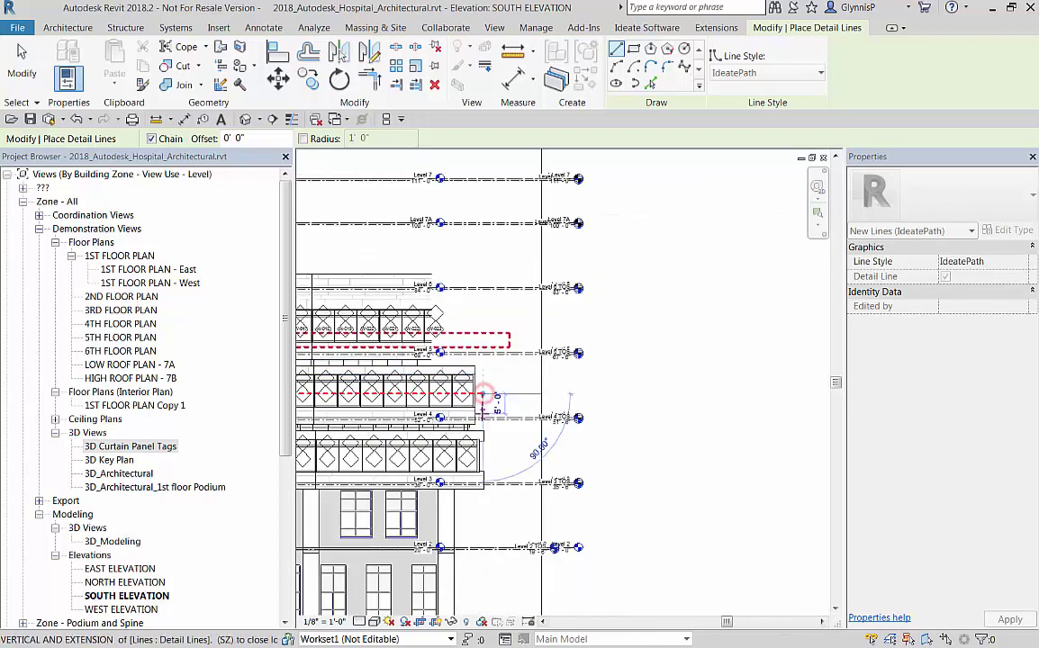
Step: Extend the path about 5' down, back to the tower, about 10'-6" down, and through the lowest band's panels past its far end
click(483, 414)
click(561, 621)
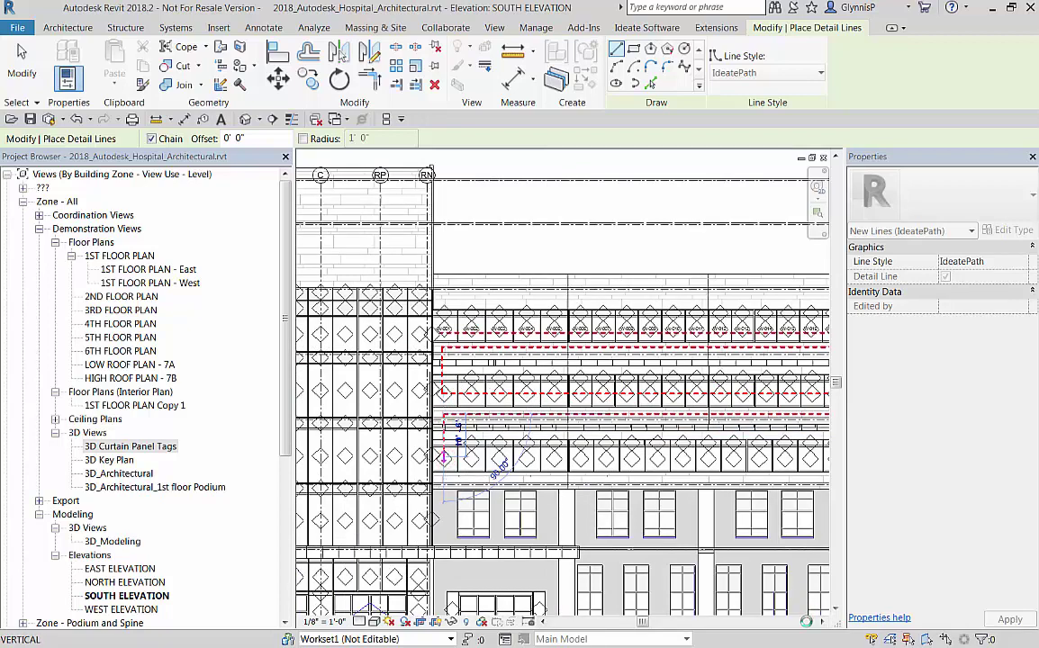
click(443, 457)
click(720, 622)
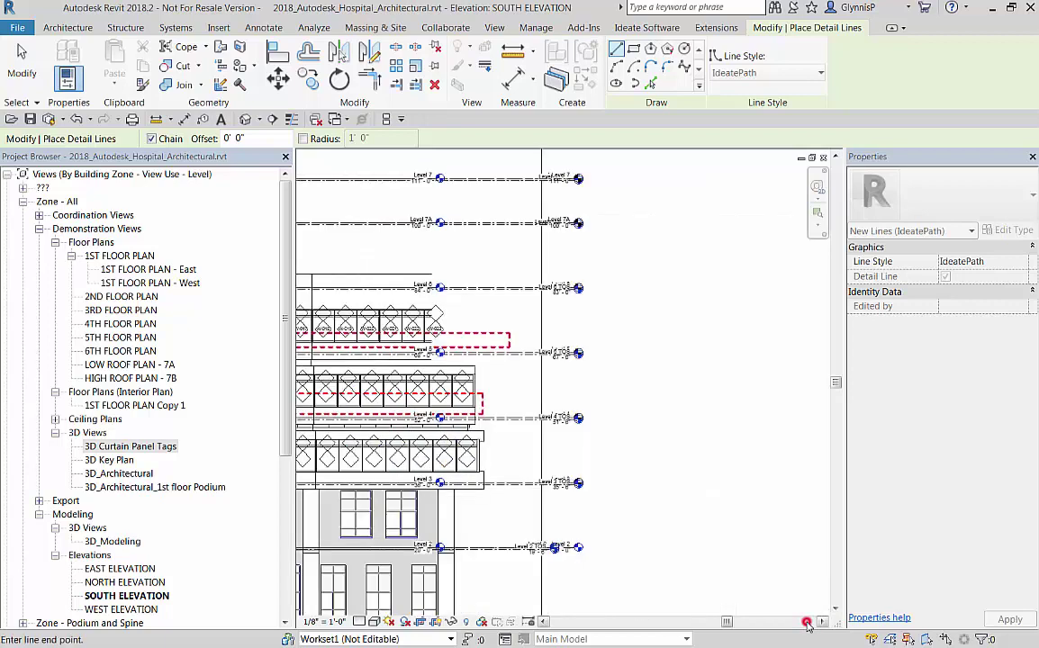
click(493, 453)
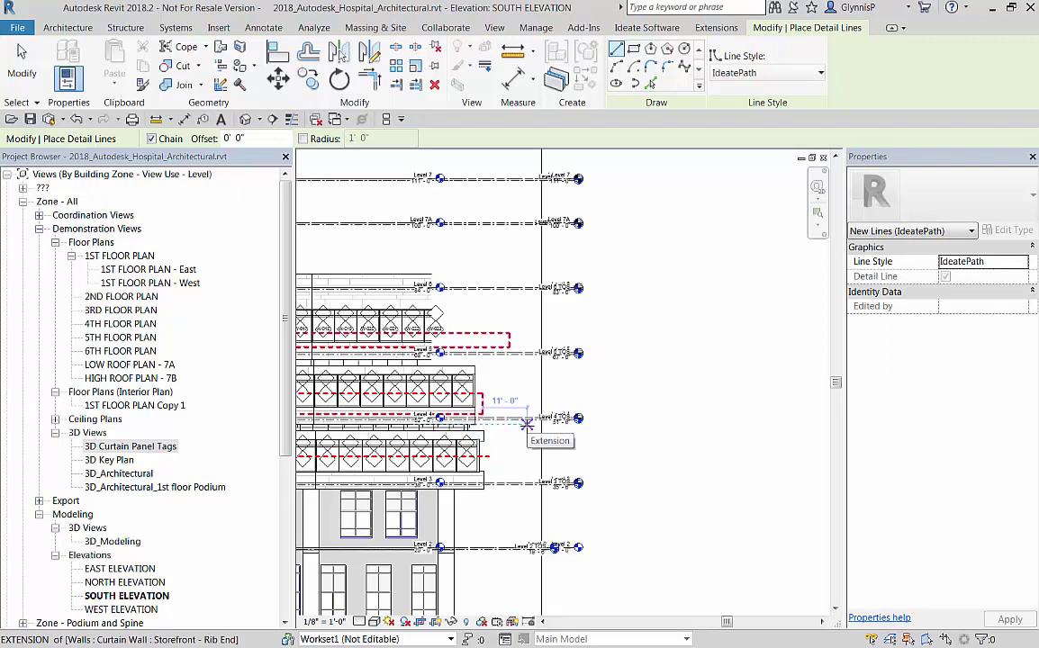
key(Escape)
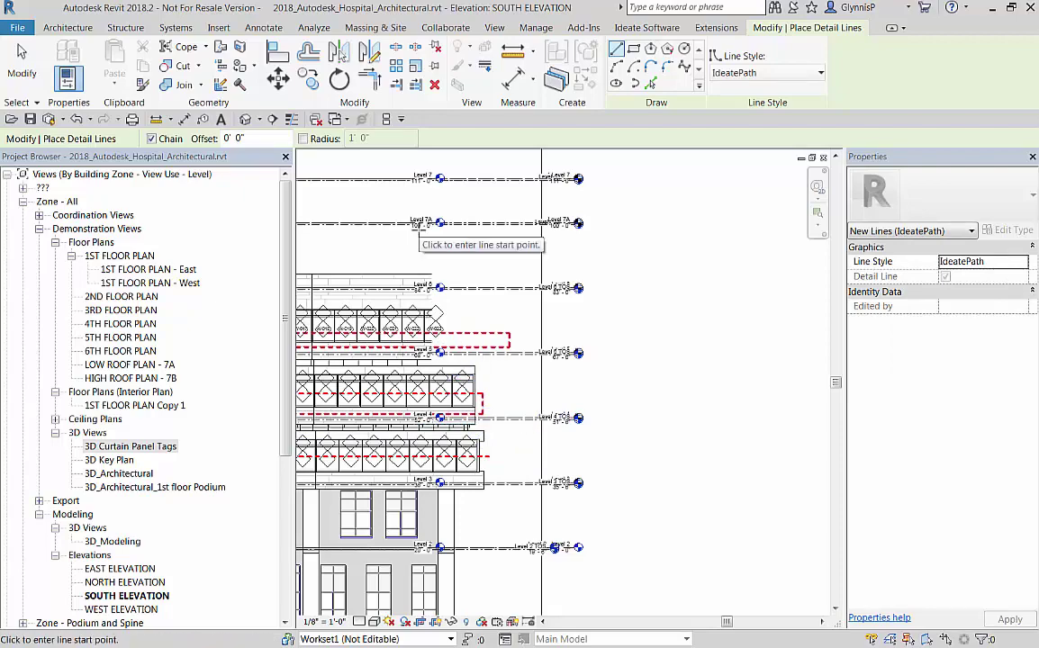
click(509, 350)
Step: Start ReNumber with the Curtain Panels rule and the Select Path - Crossing method, using the uppermost dashed line of the extended path
scroll(650, 434, down, 1)
middle_drag(650, 434, 881, 412)
middle_drag(607, 439, 697, 446)
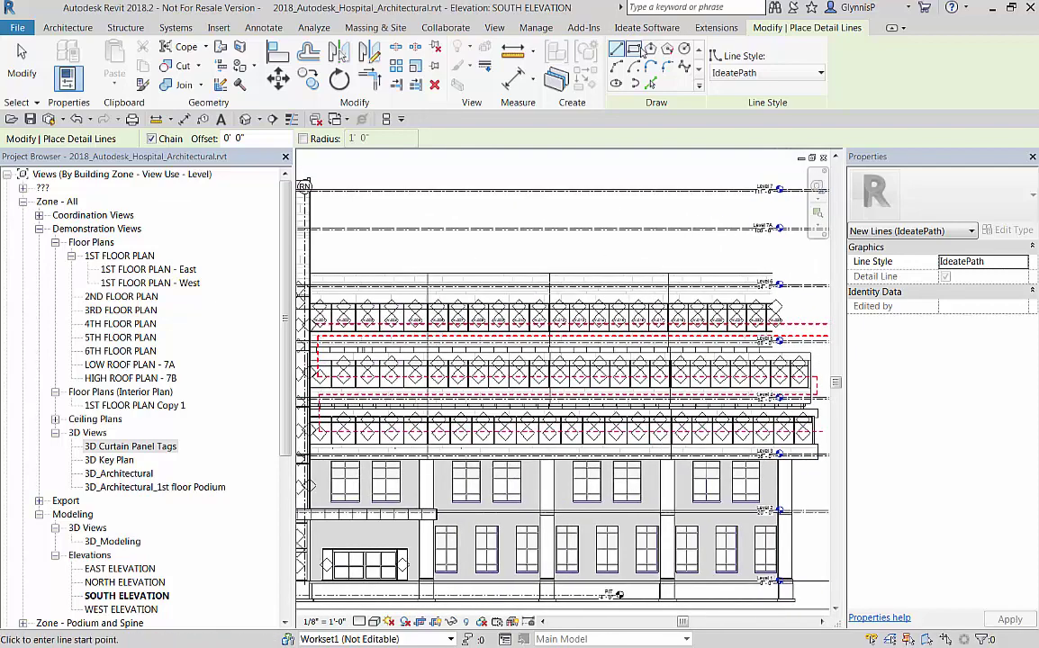
click(646, 27)
key(Escape)
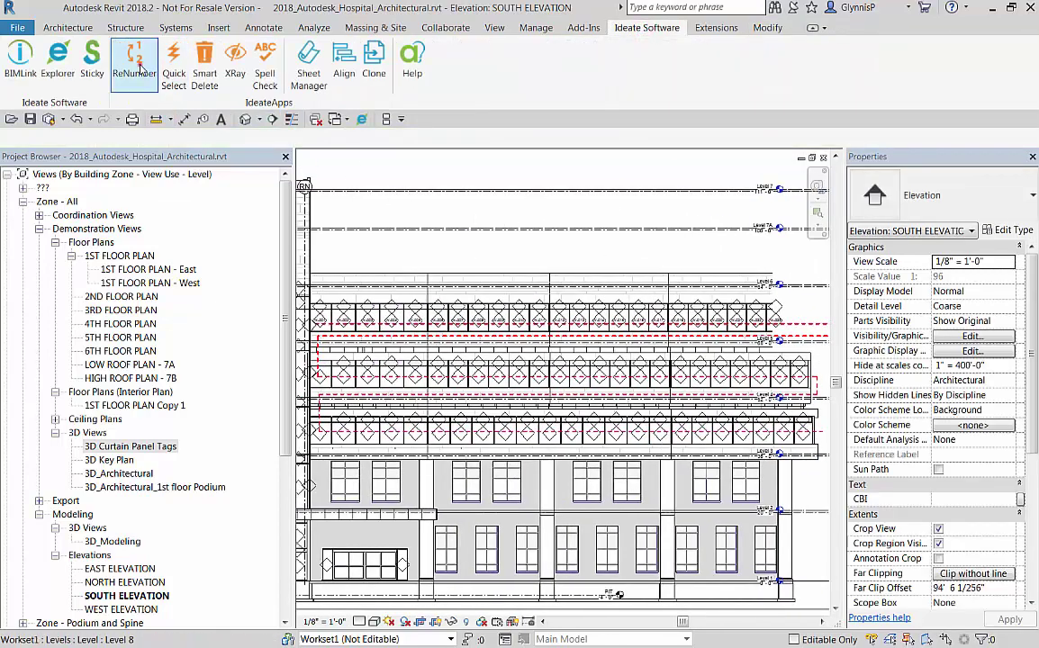
click(135, 64)
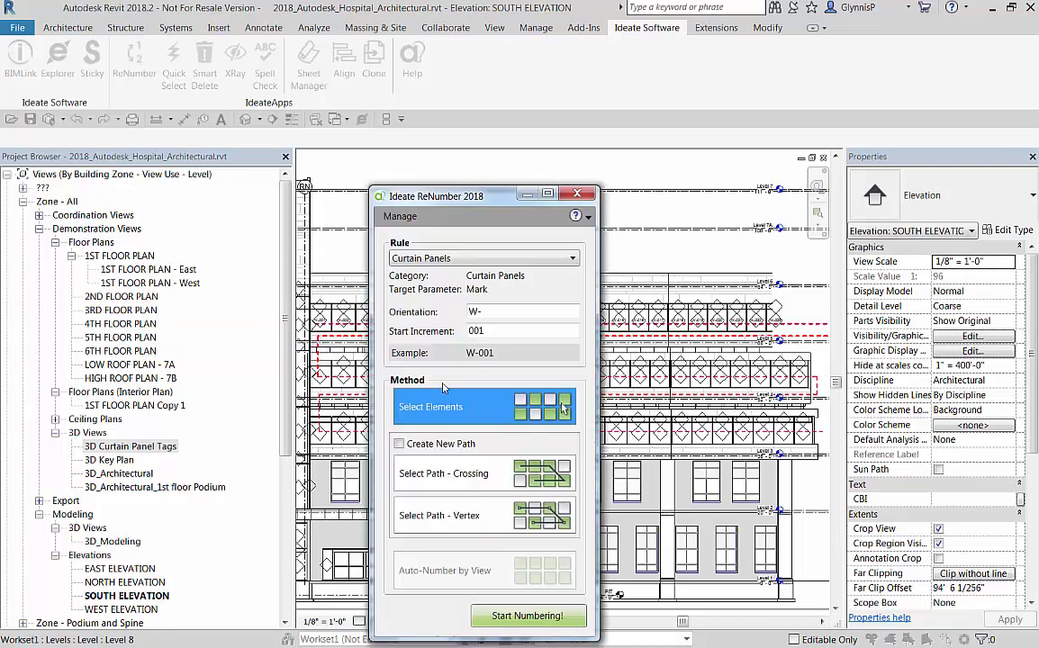
click(438, 482)
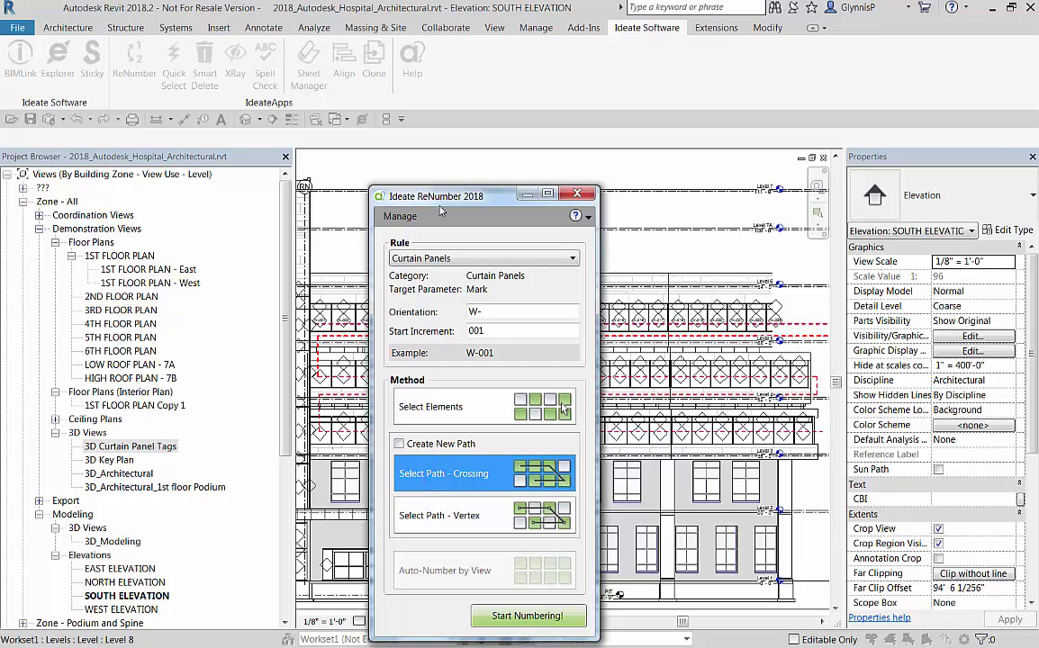
drag(441, 207, 205, 92)
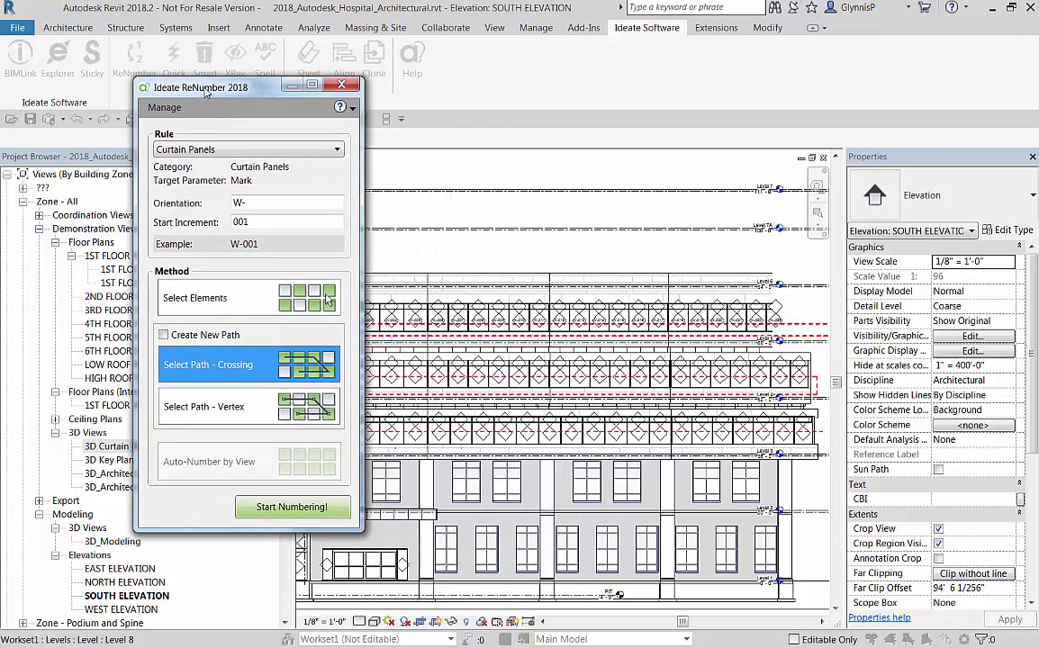
click(291, 506)
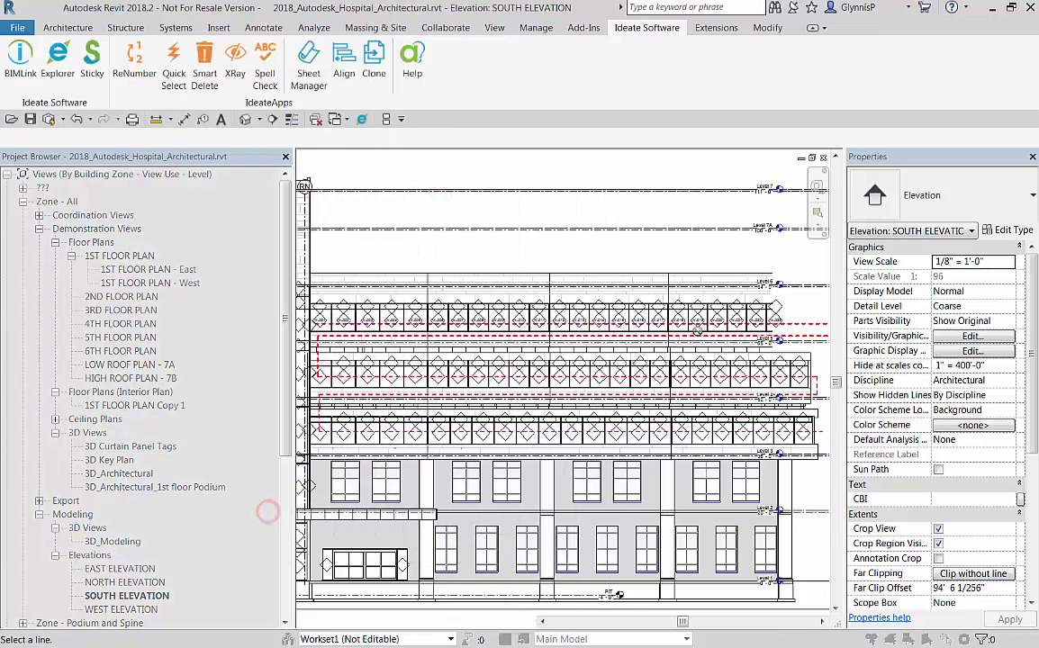
click(790, 328)
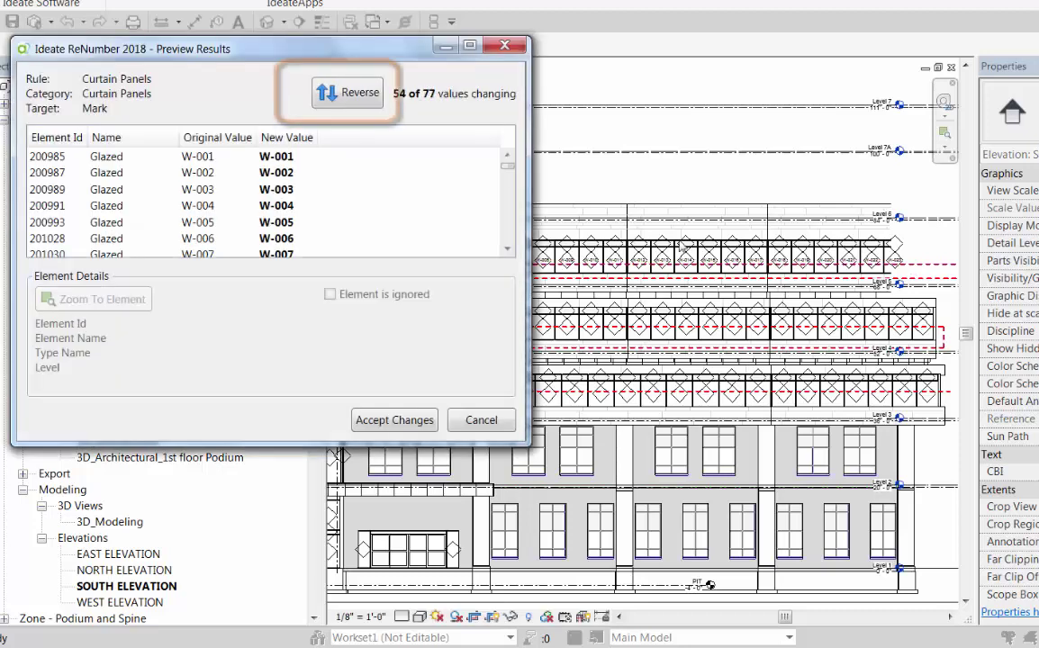
Step: Review the previewed marks including the Glazed Spandrel panel W-024, accept the changes and close ReNumber
scroll(517, 230, down, 4)
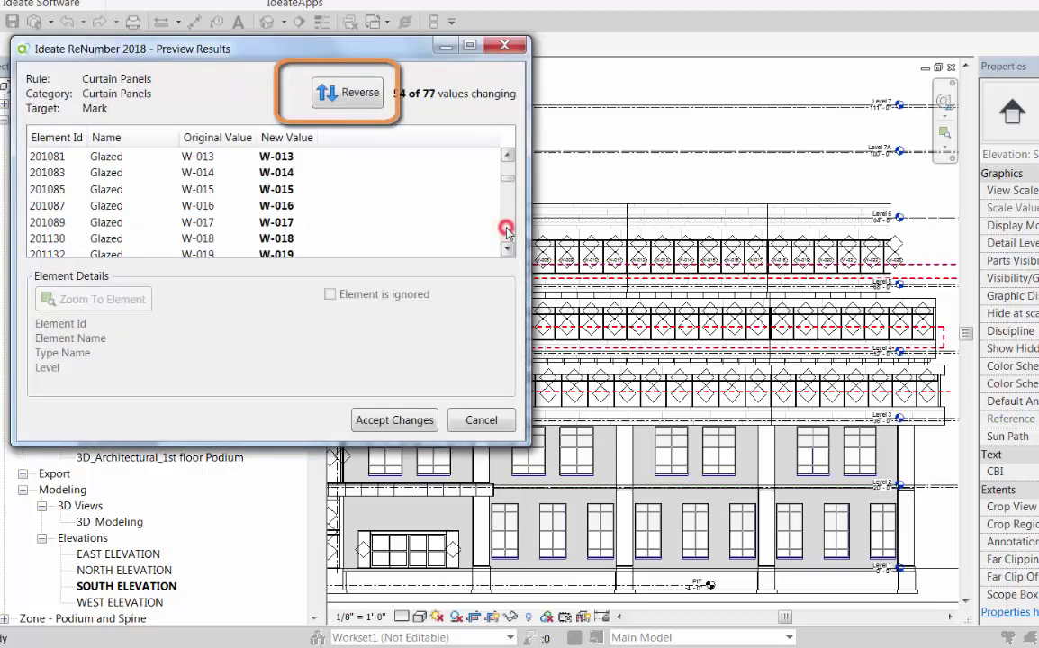
scroll(225, 236, down, 2)
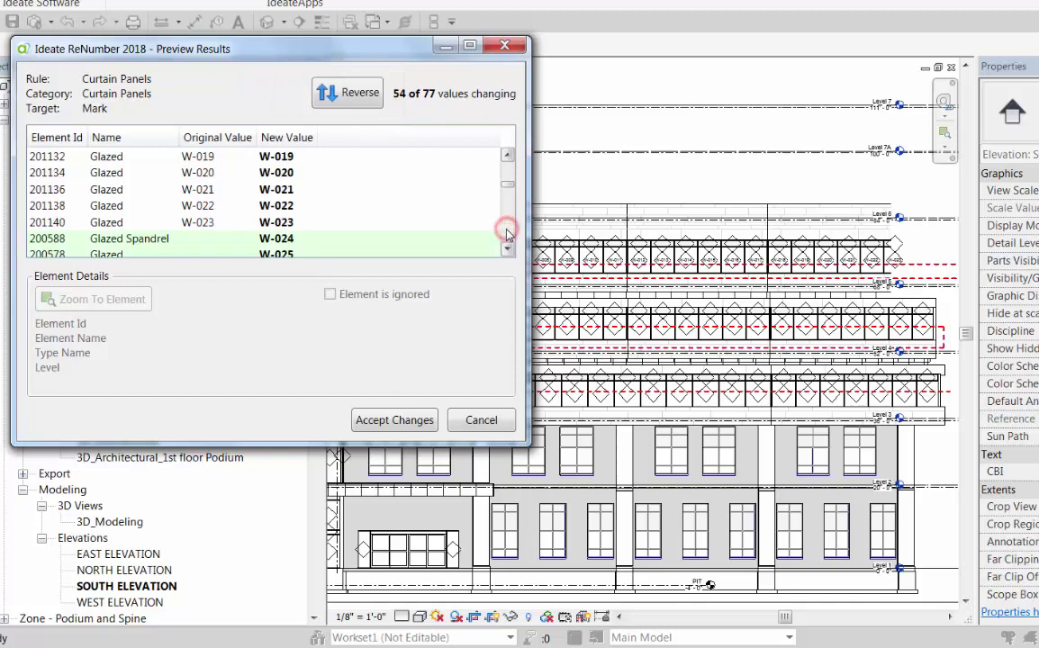
click(507, 248)
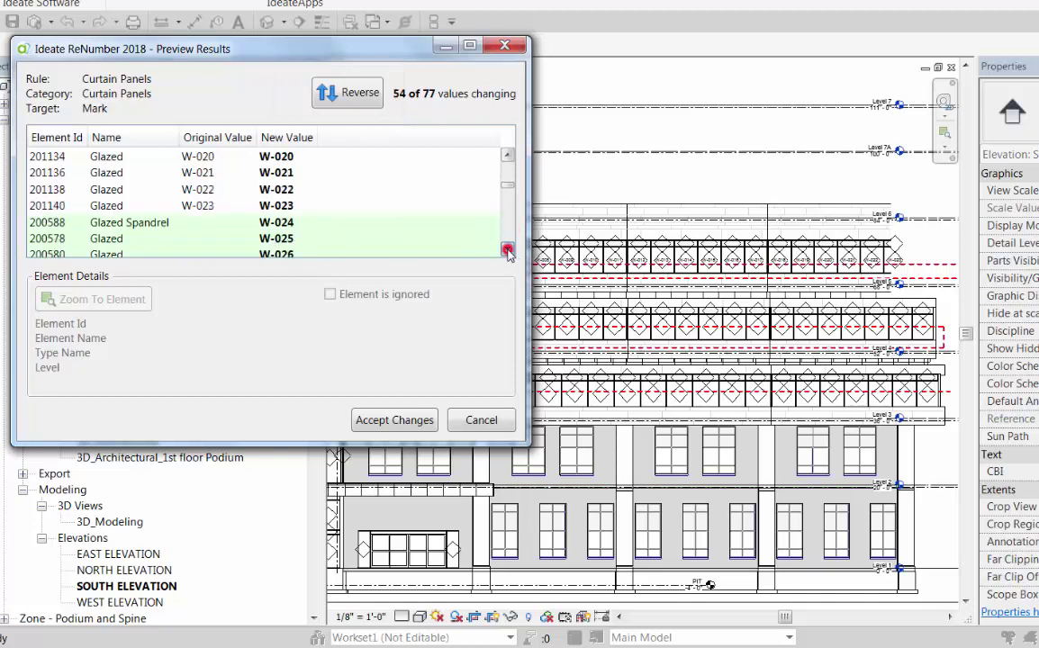
click(117, 225)
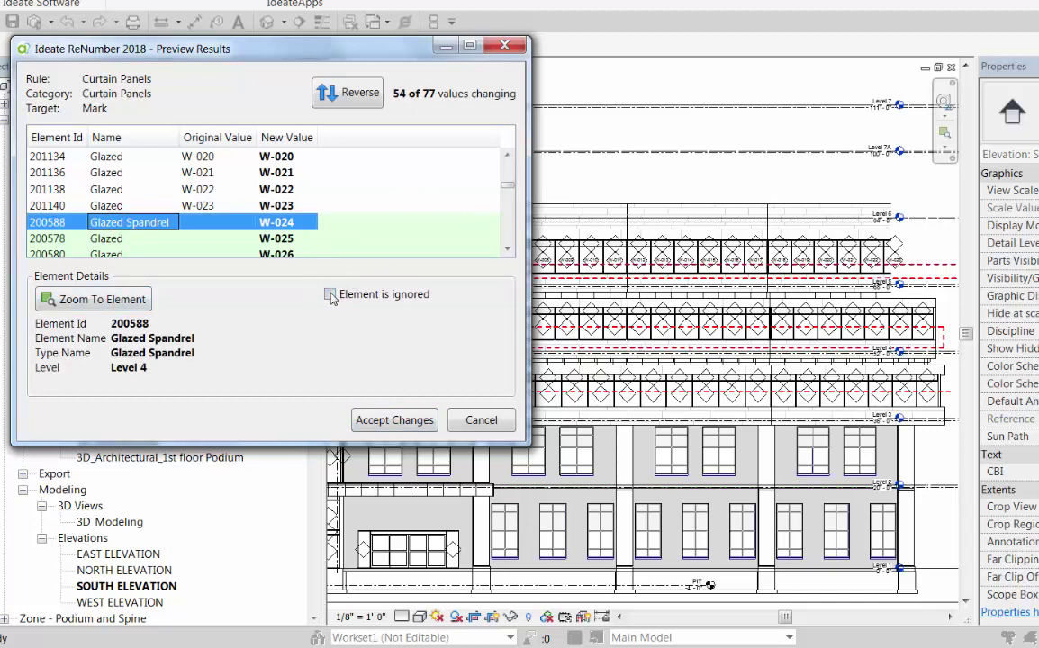
click(396, 421)
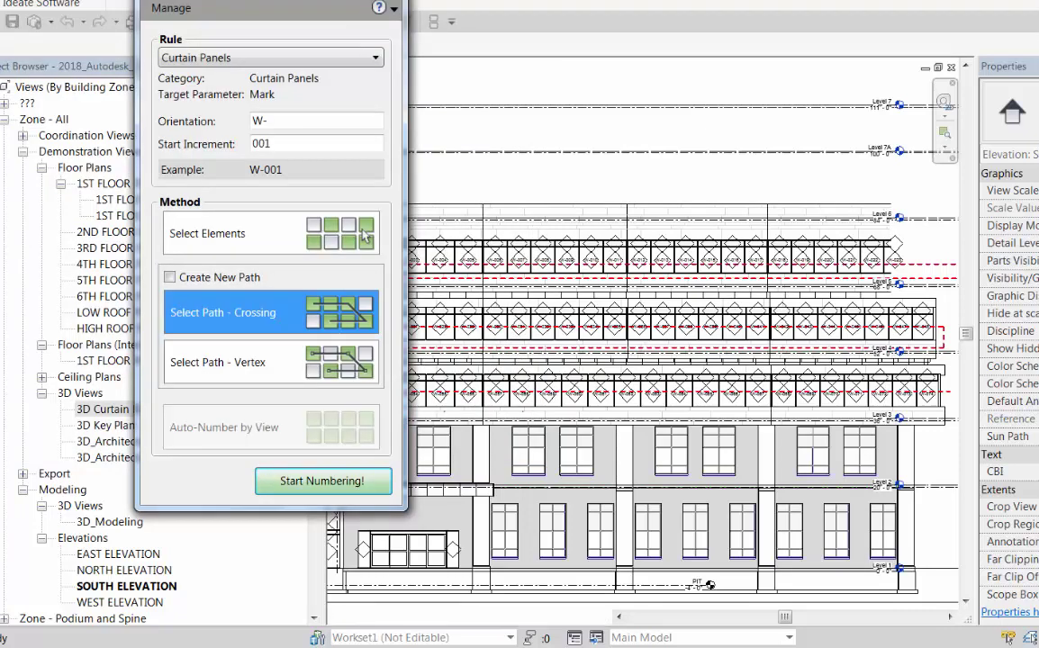
click(365, 234)
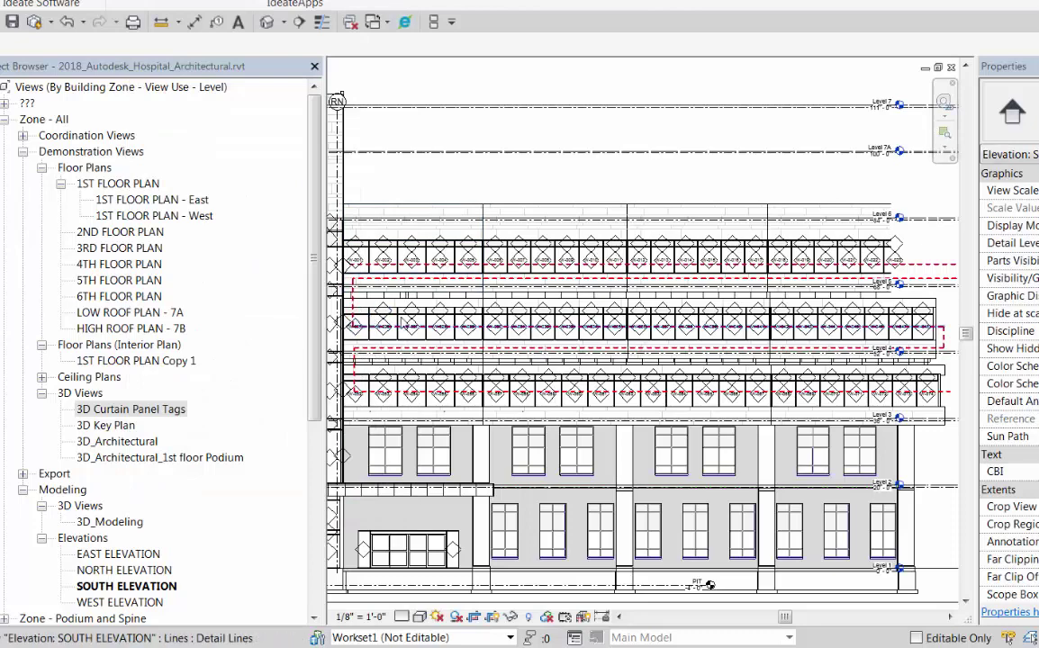
Step: Check the curtain panel tags on all three bands, at the end of the uppermost band and beside the tower
scroll(900, 261, up, 2)
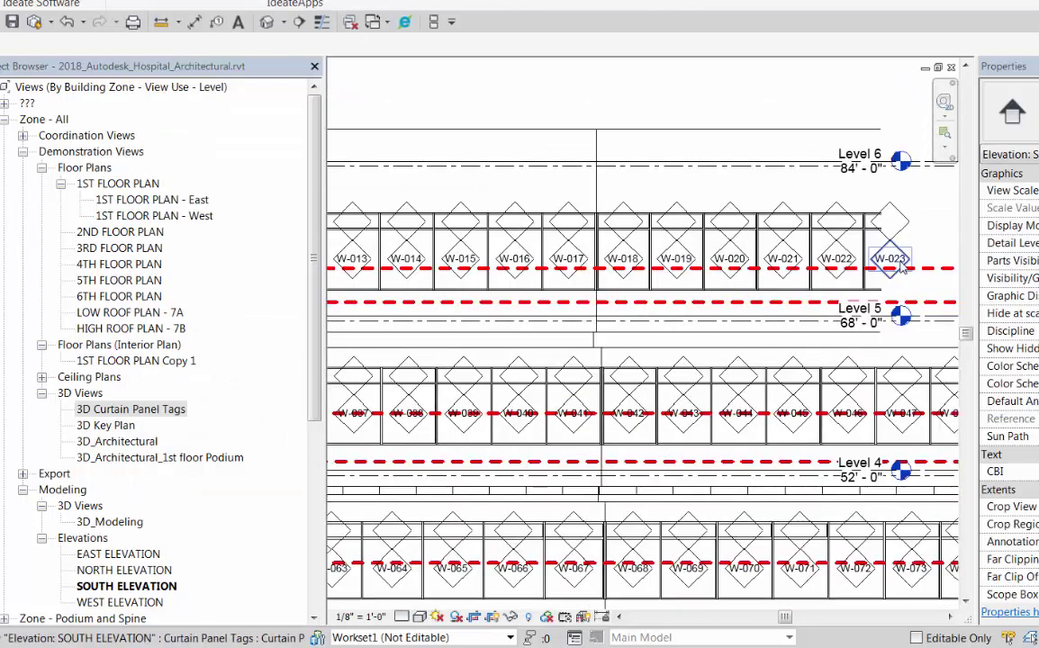
scroll(901, 261, down, 3)
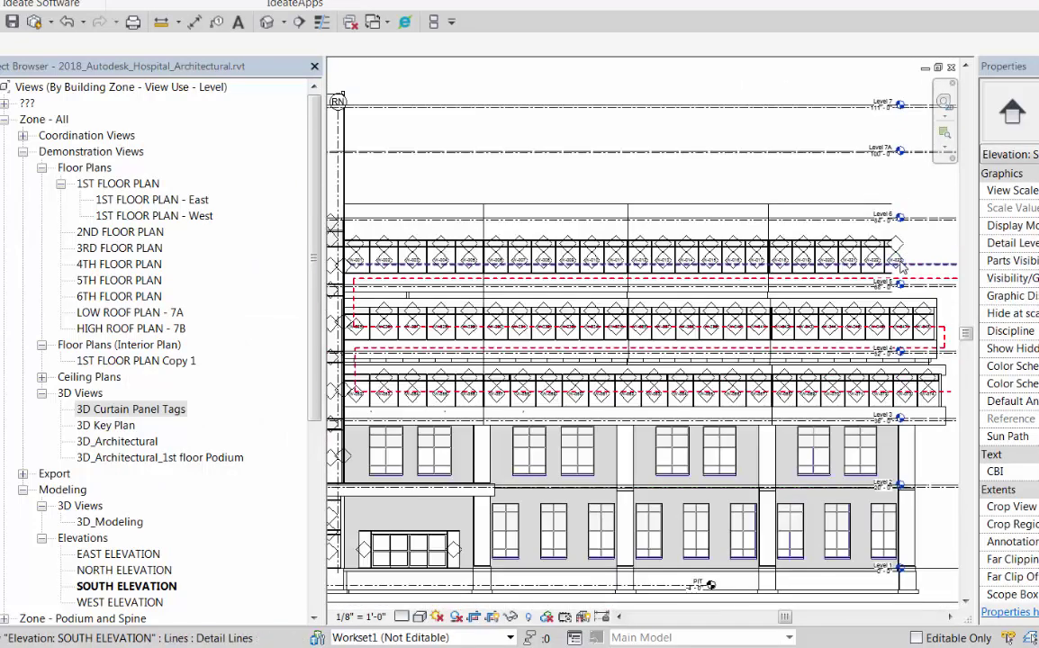
scroll(354, 340, up, 4)
scroll(354, 340, up, 4)
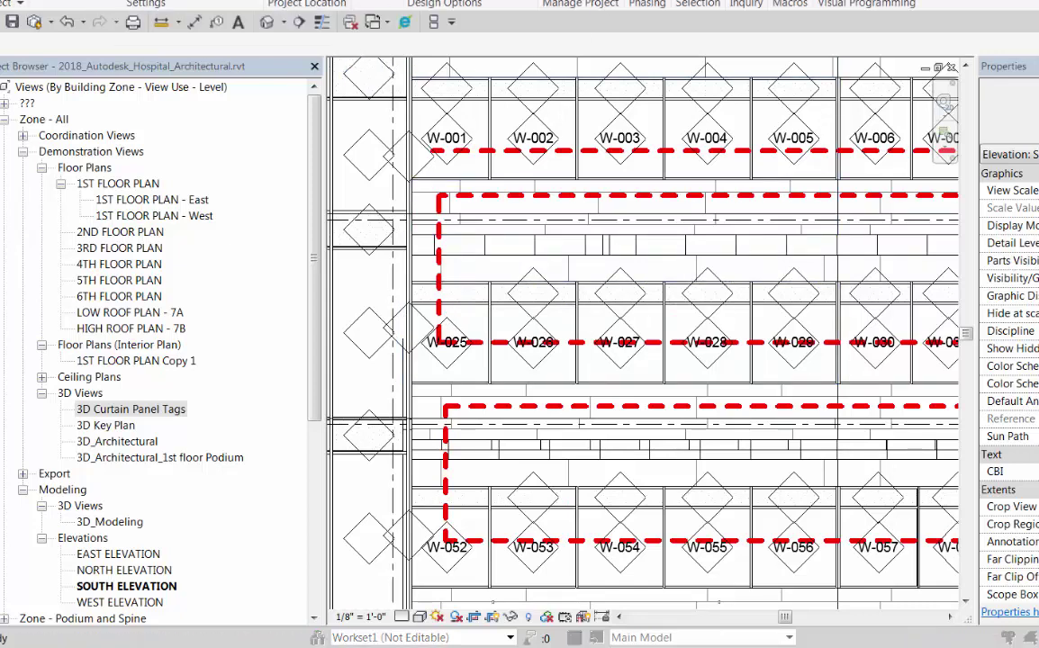
Step: Modify the IgnoreType project parameter so that it also applies to the Walls category
click(121, 2)
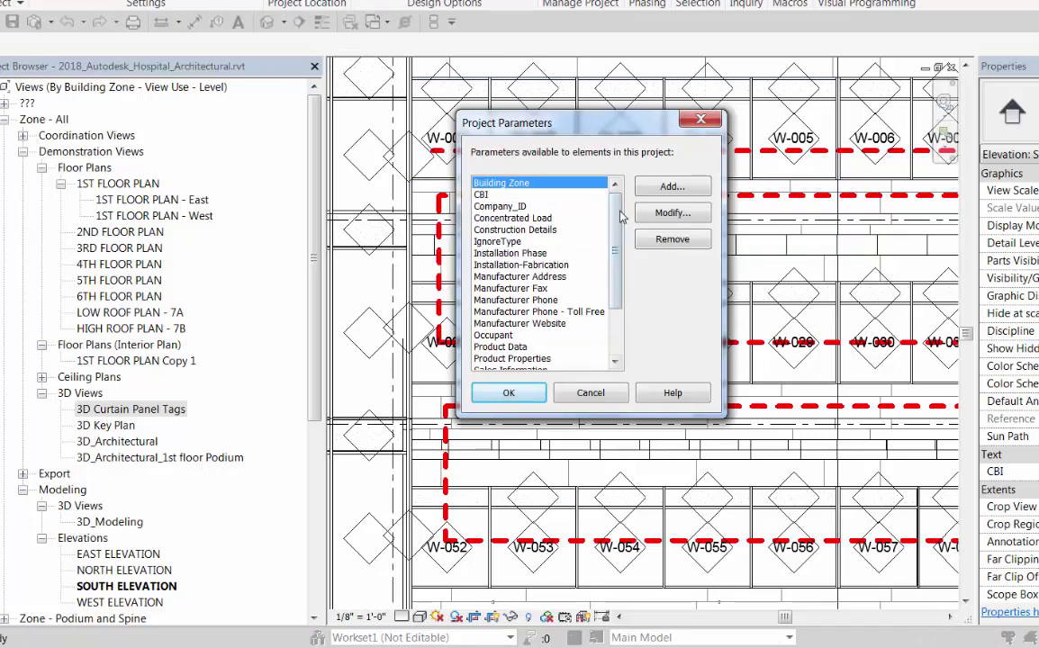
click(504, 242)
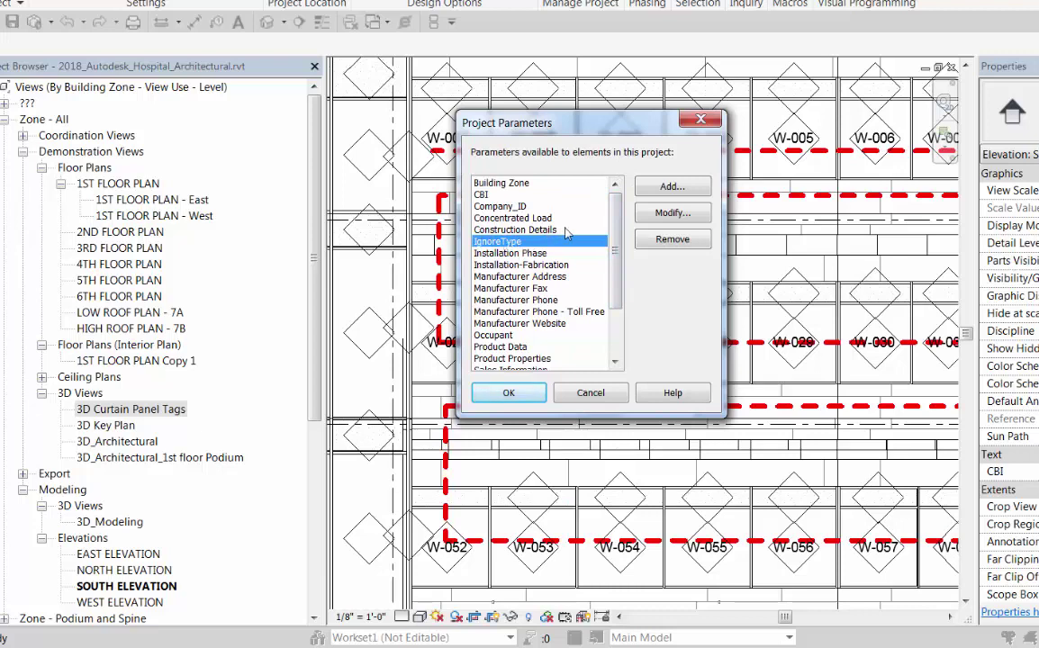
click(673, 213)
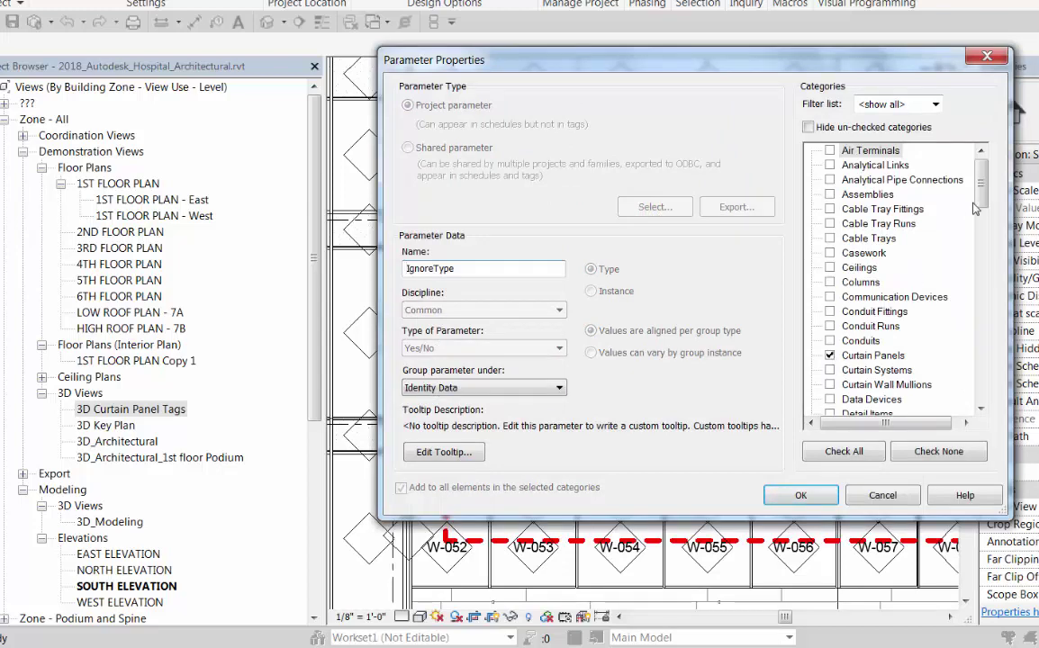
drag(978, 192, 989, 230)
scroll(988, 230, down, 20)
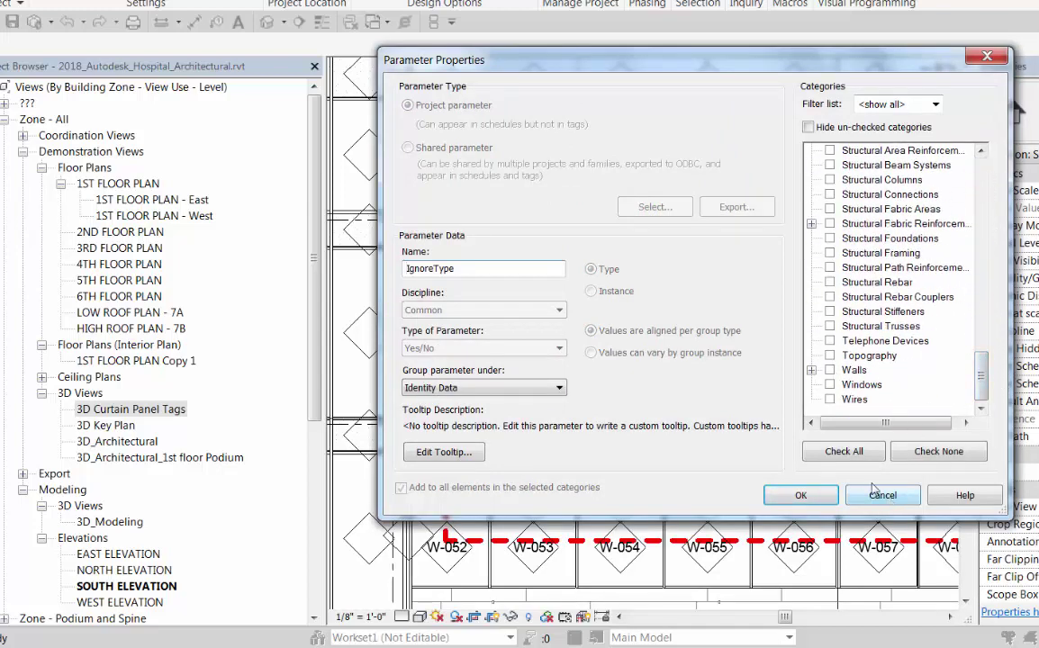
click(829, 370)
click(799, 495)
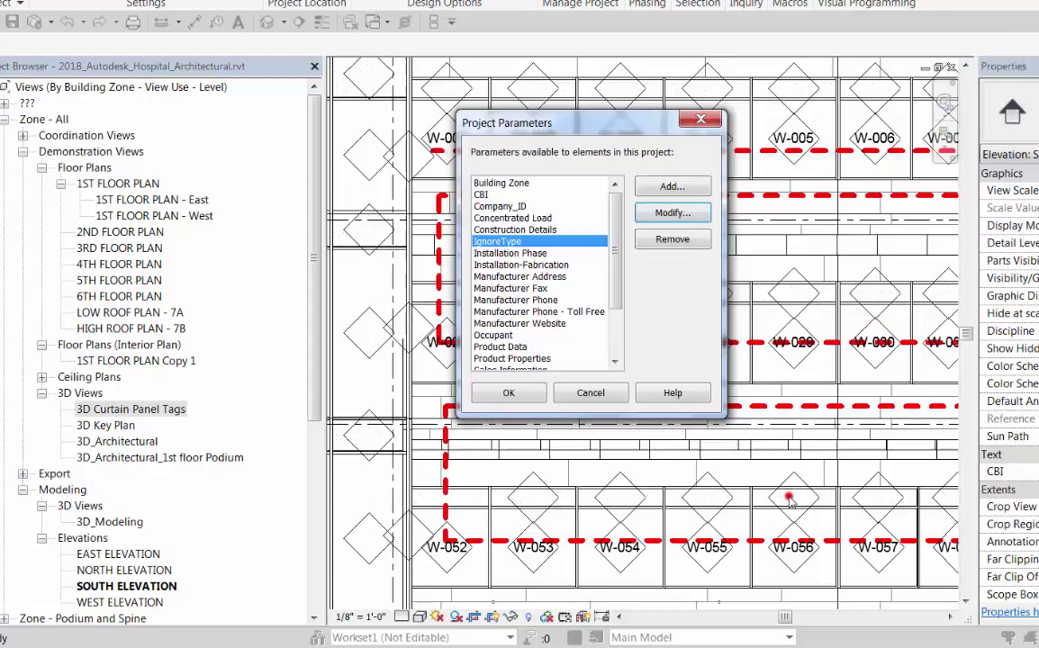
click(527, 393)
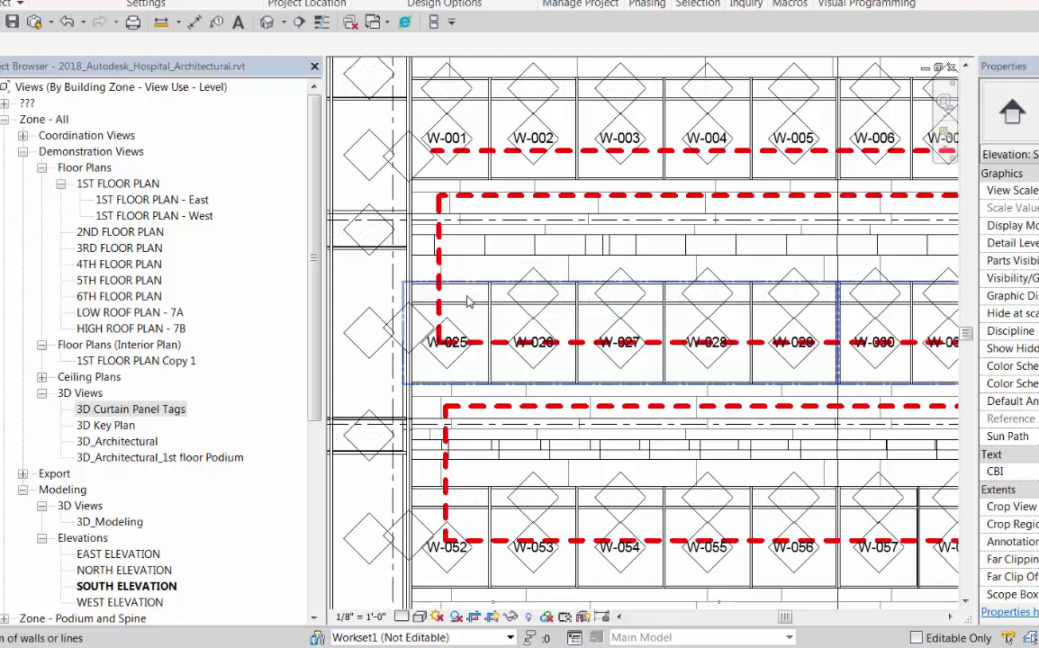
Step: Turn on the IgnoreType parameter in the Glazed Spandrel panel's type properties, using the panel above W-025
click(468, 303)
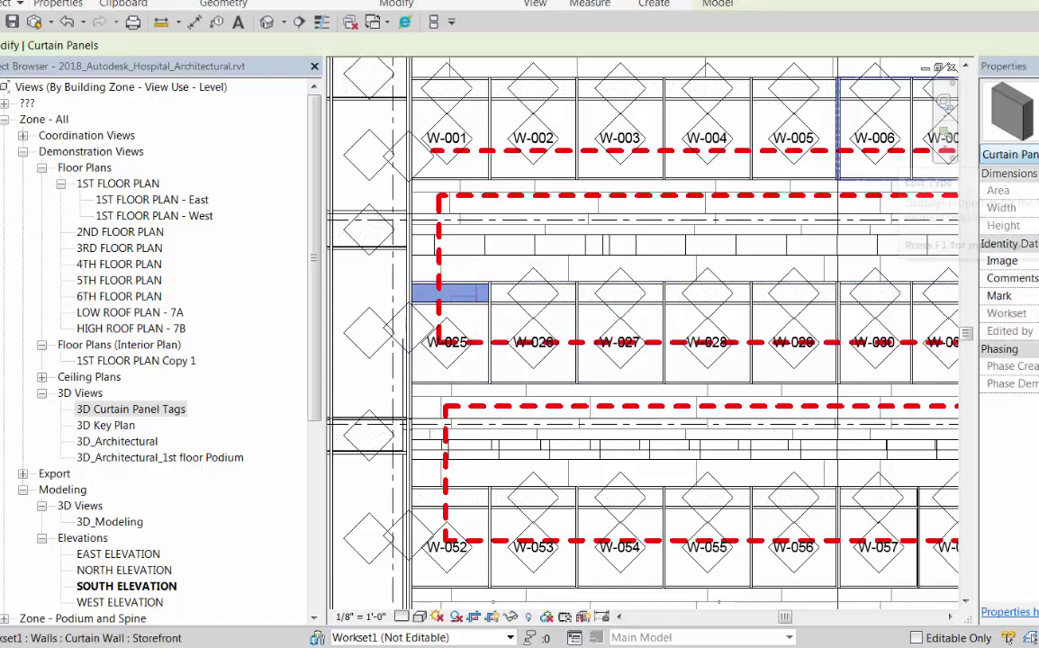
click(1034, 155)
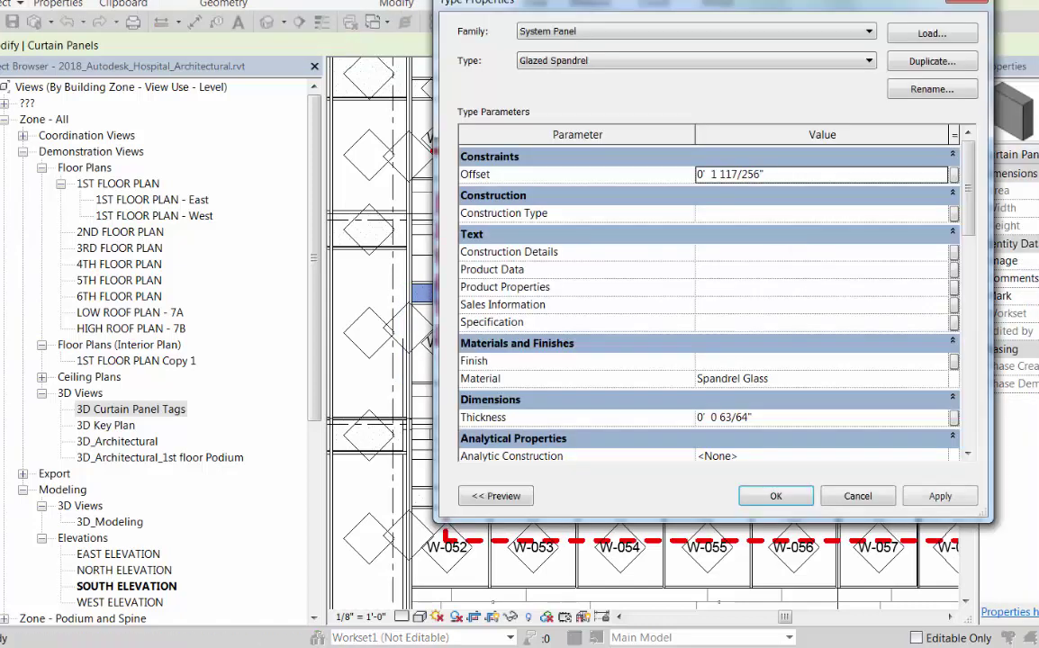
drag(970, 209, 972, 354)
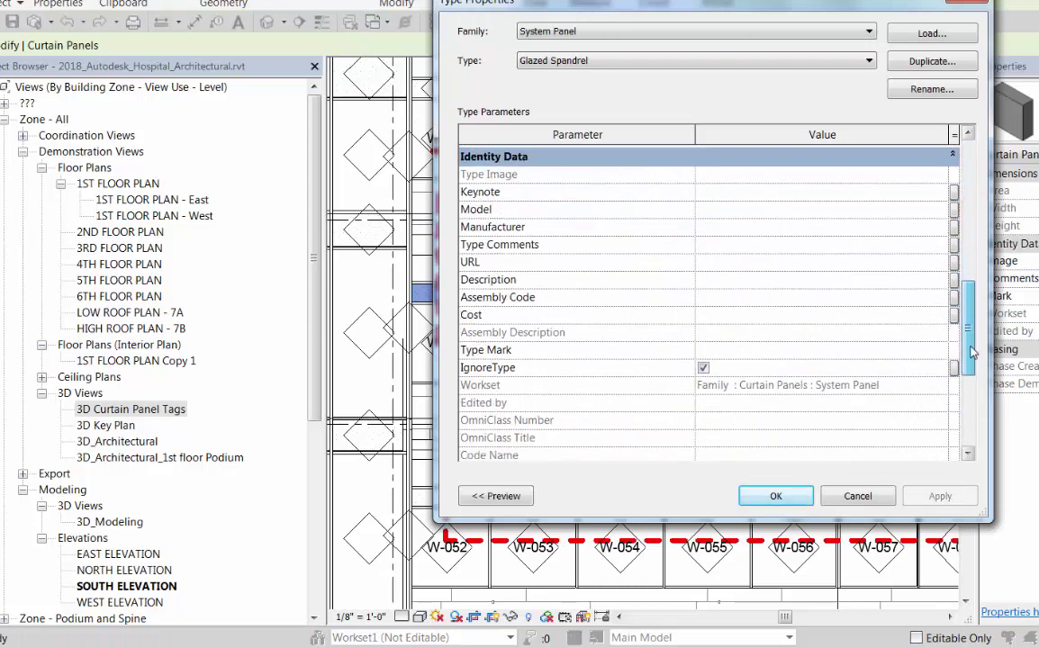
click(703, 369)
click(776, 496)
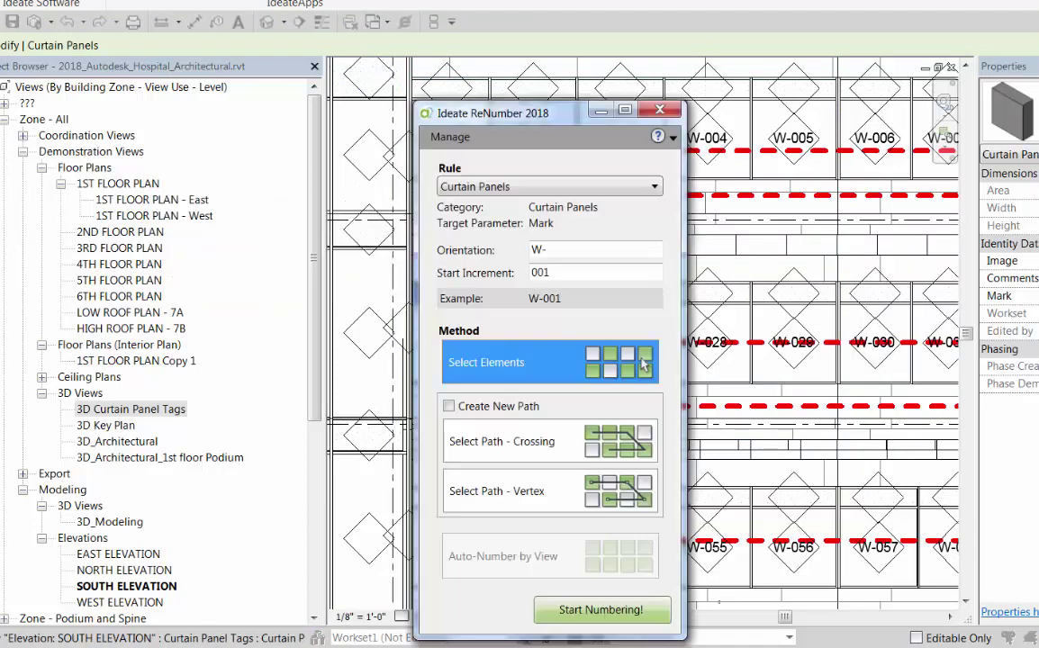
Step: Edit the Curtain Panels rule in ReNumber so that its ignore parameter is Type: IgnoreType
click(458, 140)
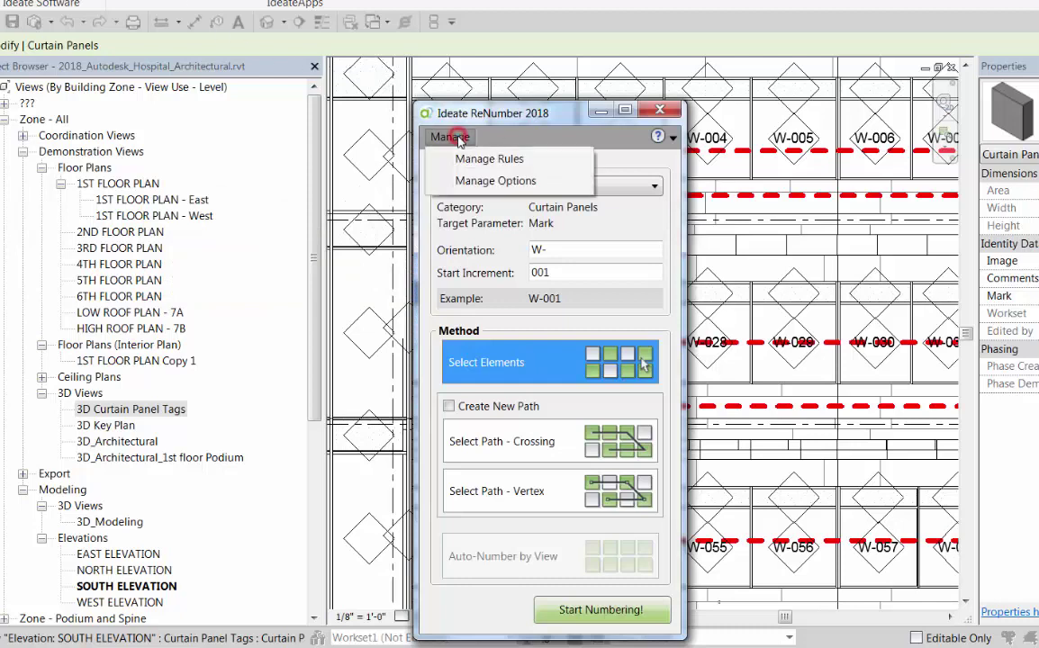
click(475, 157)
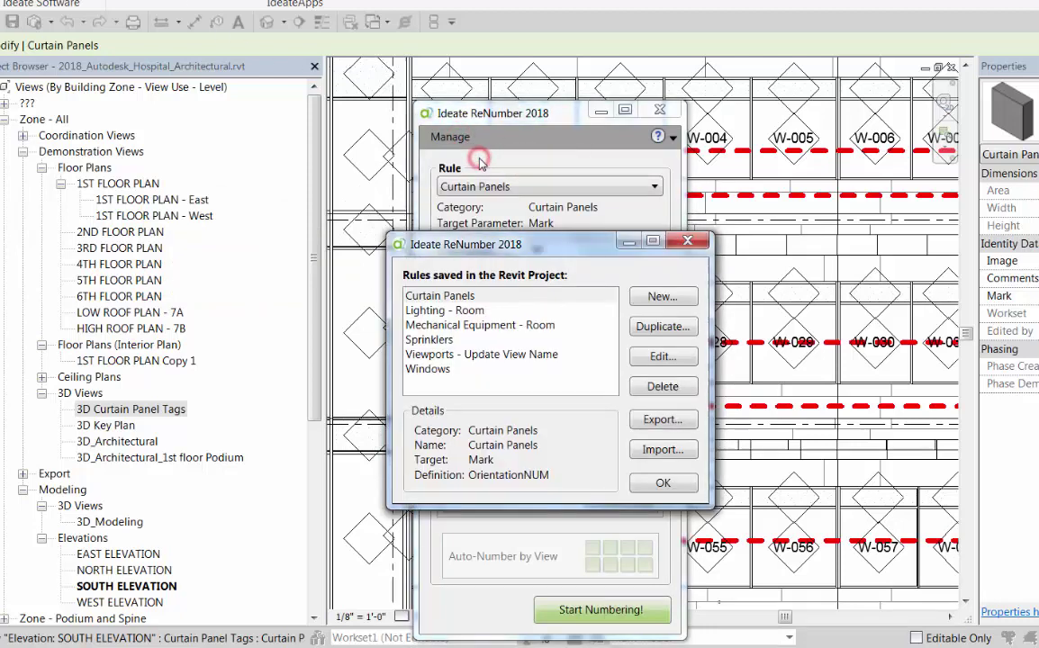
click(443, 298)
click(663, 357)
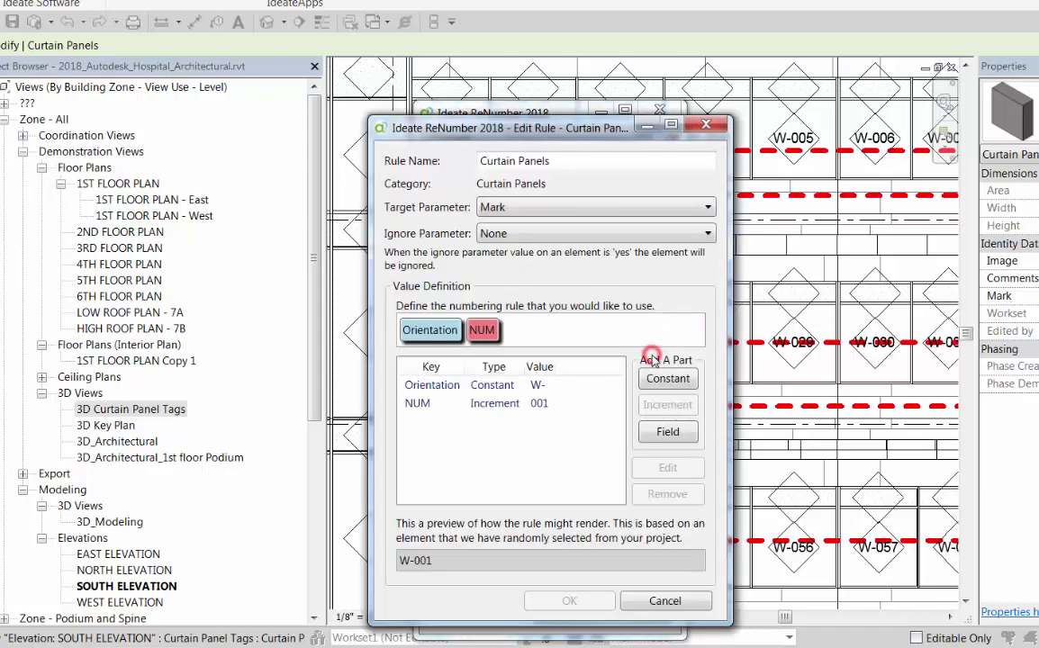
click(524, 232)
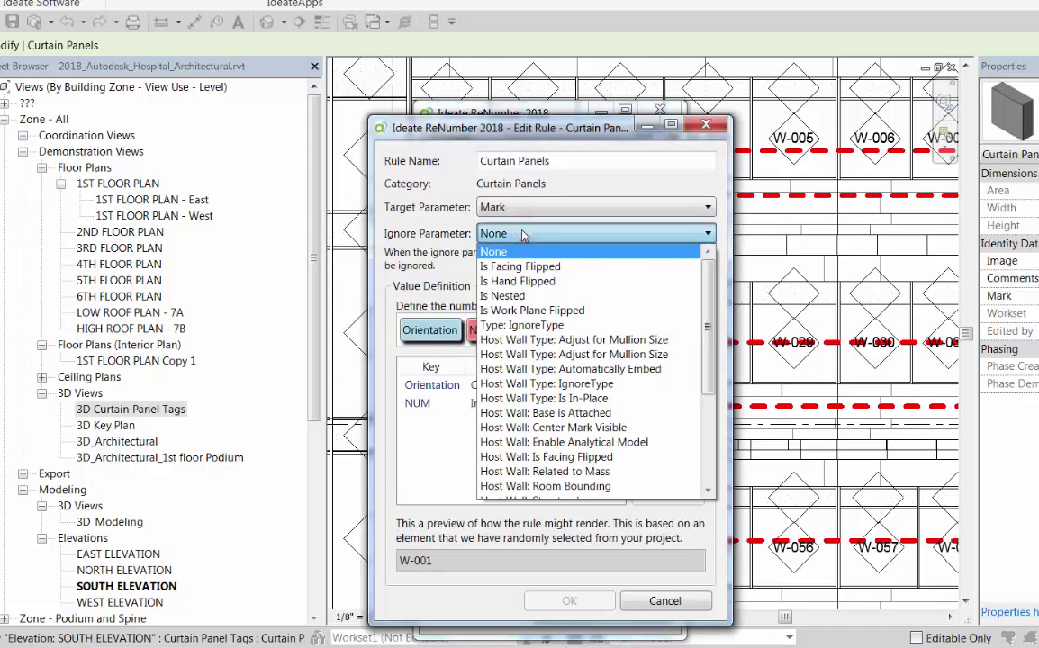
click(547, 326)
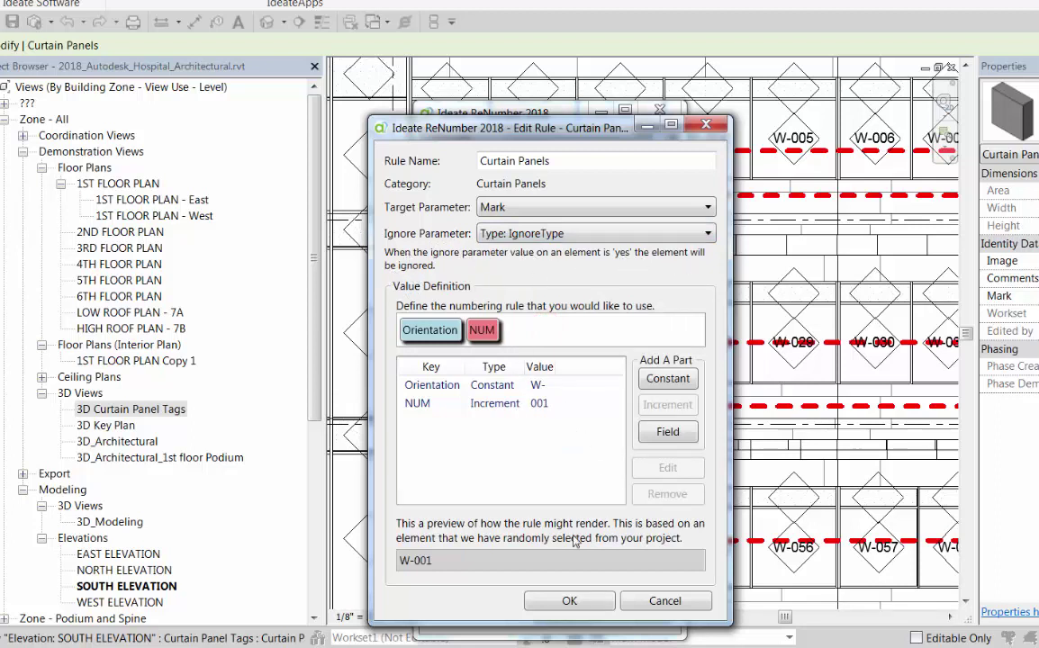
click(570, 602)
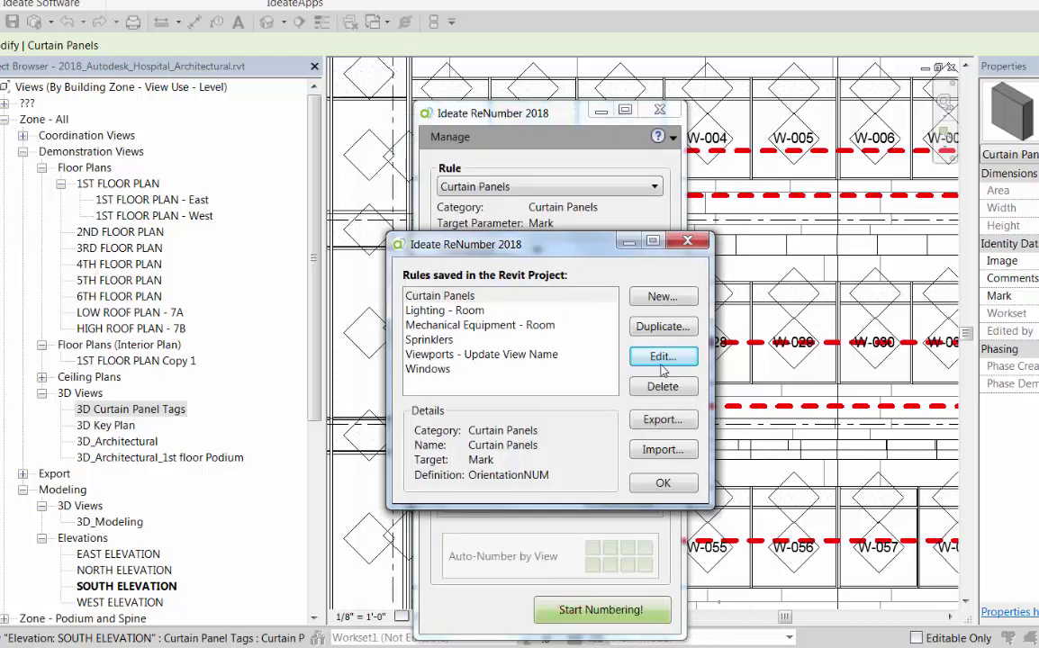
click(663, 486)
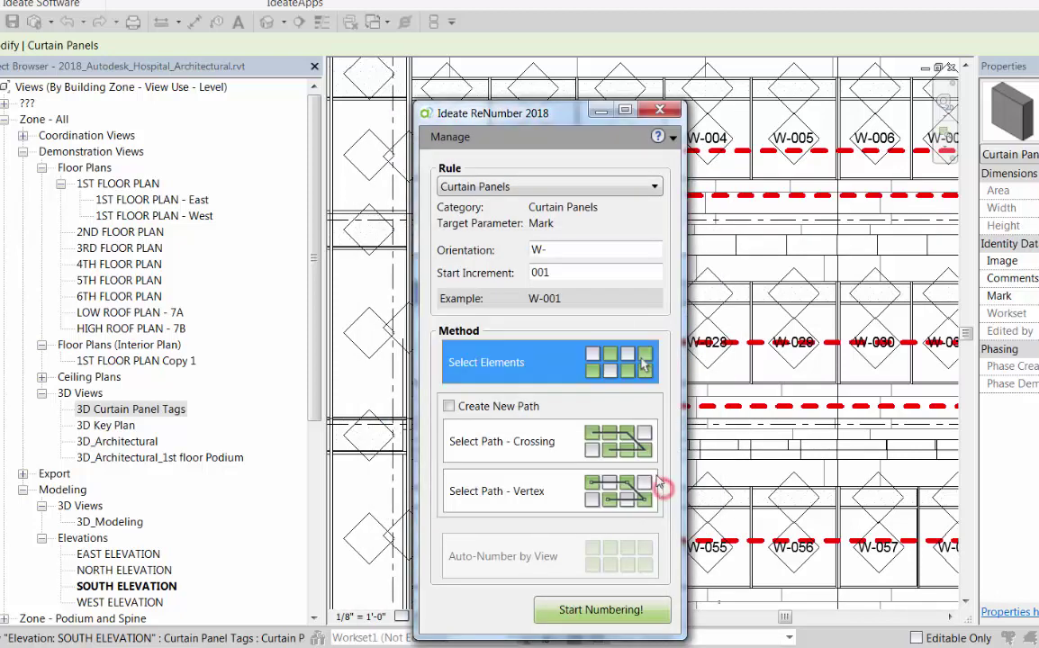
Step: Start numbering with the Select Path - Crossing method along the uppermost dashed line of the path
click(552, 441)
click(595, 609)
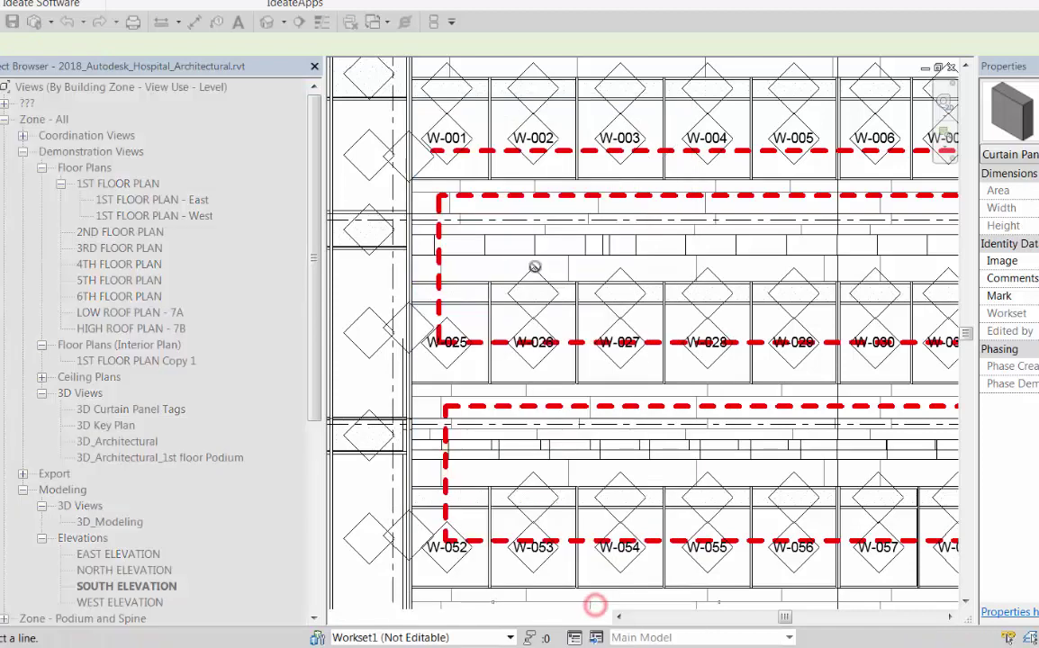
click(503, 158)
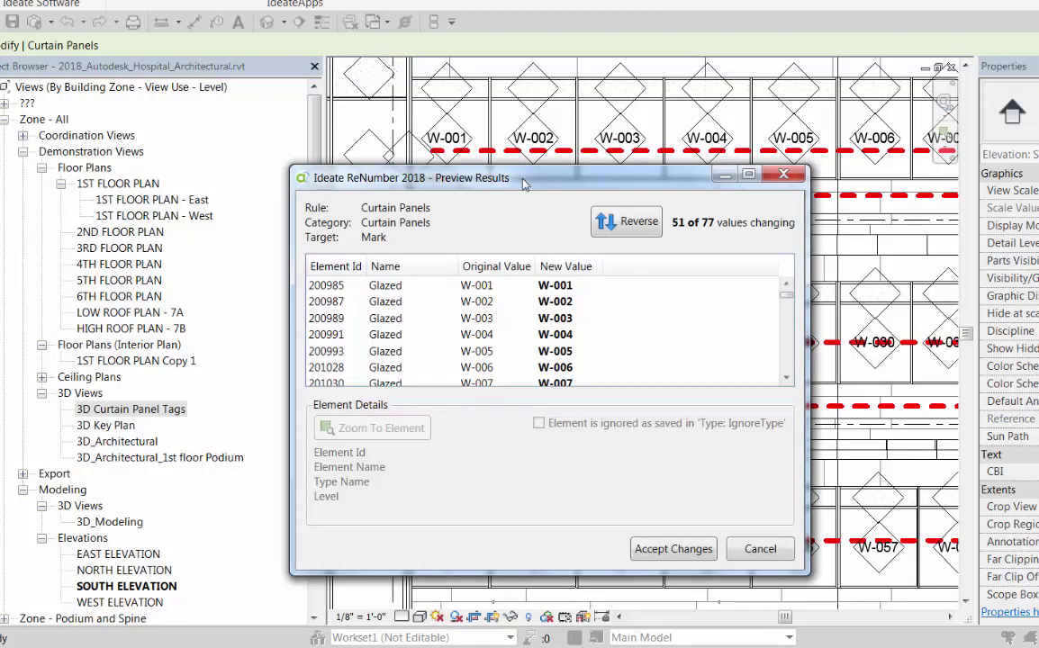
Step: Review the previewed marks around the Glazed Spandrel panel W-024, accept the changes and close ReNumber
click(788, 360)
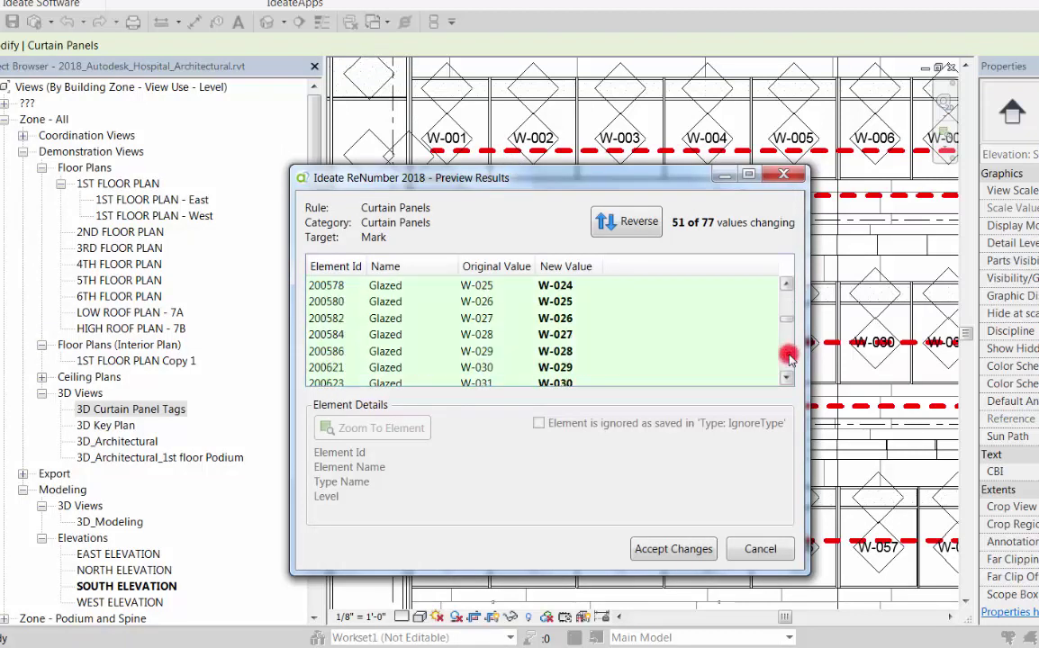
click(787, 283)
click(787, 283)
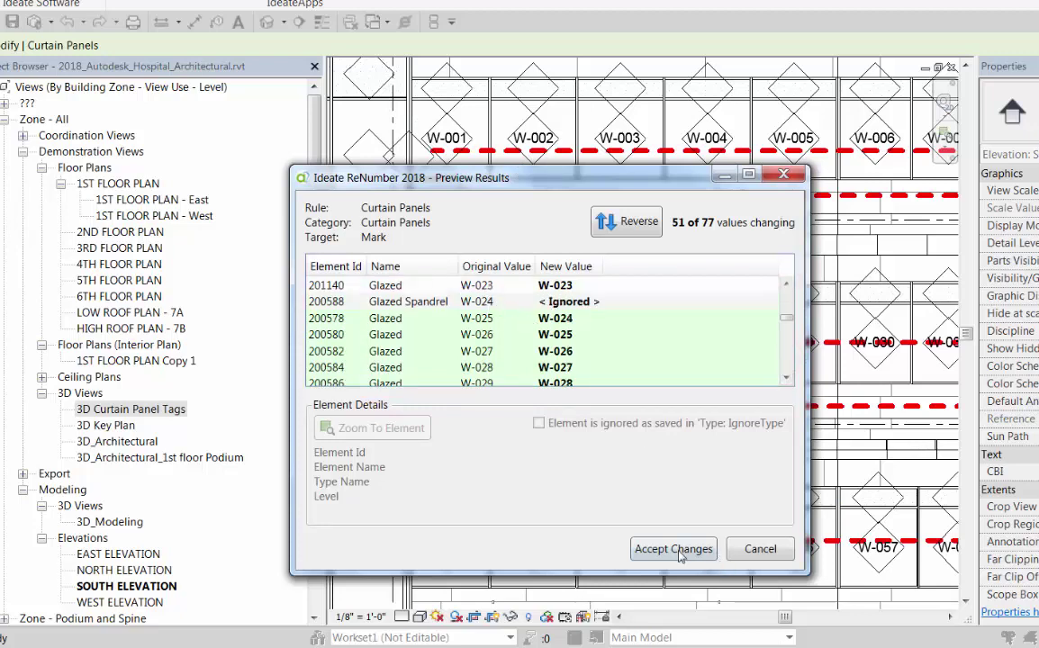
key(Escape)
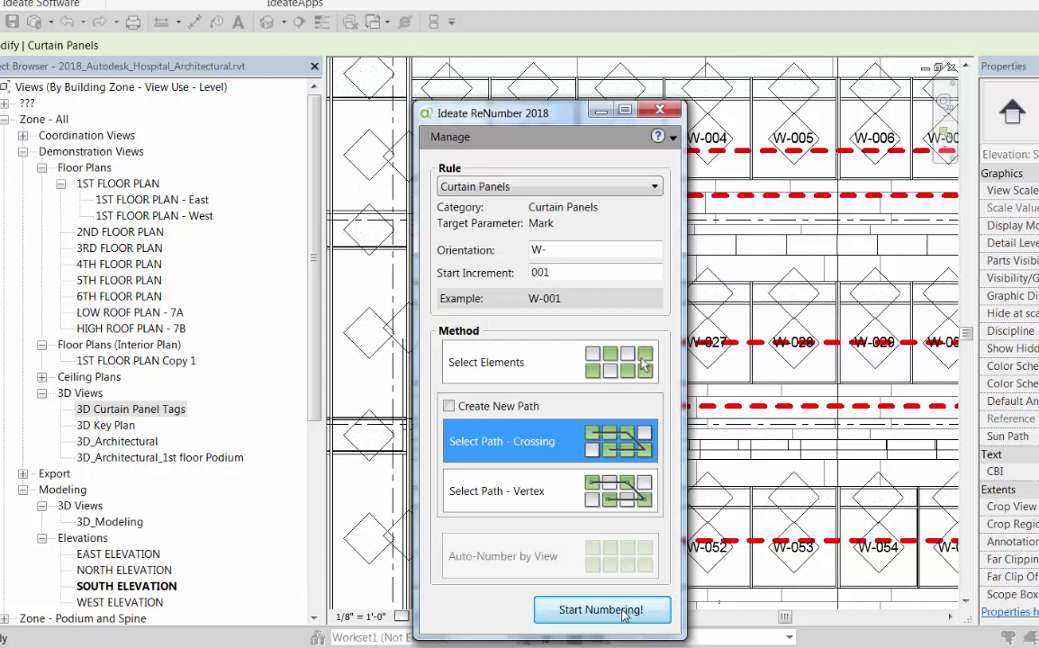
click(597, 107)
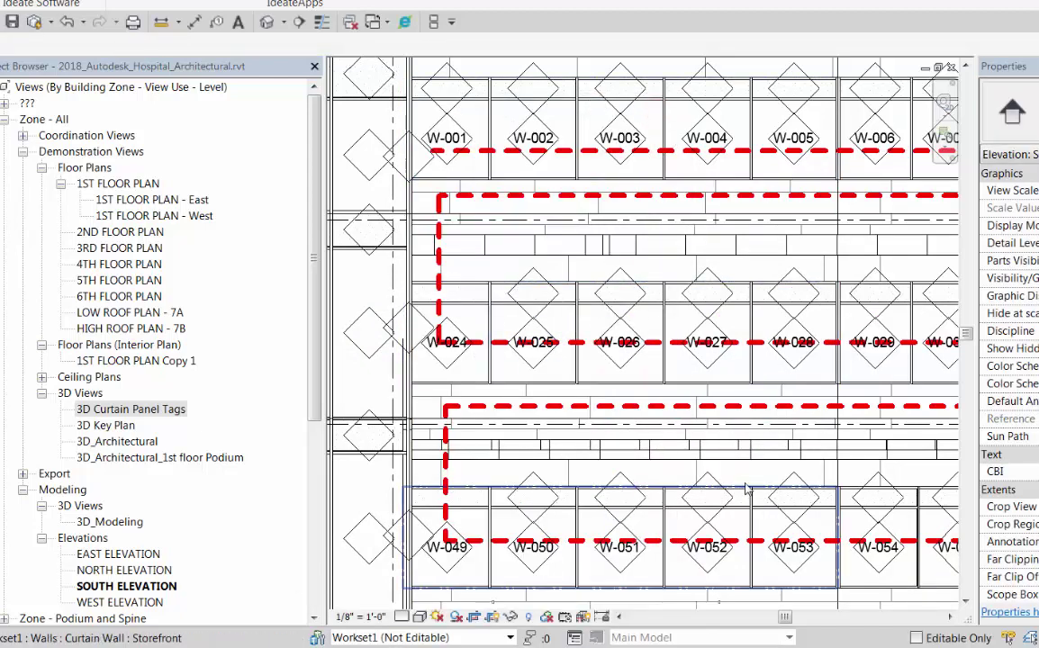
Step: Check the renumbered curtain panel tags at the far end of the path, on all three bands beside the level markers
middle_drag(873, 487, 302, 432)
scroll(811, 412, down, 5)
middle_drag(886, 423, 567, 399)
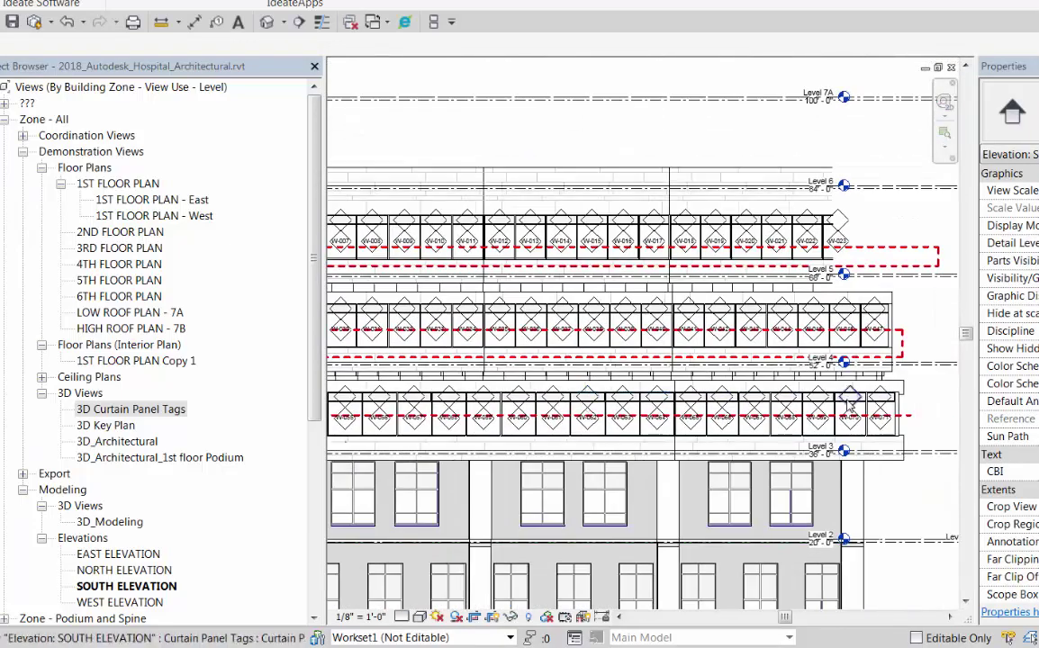
scroll(896, 448, up, 3)
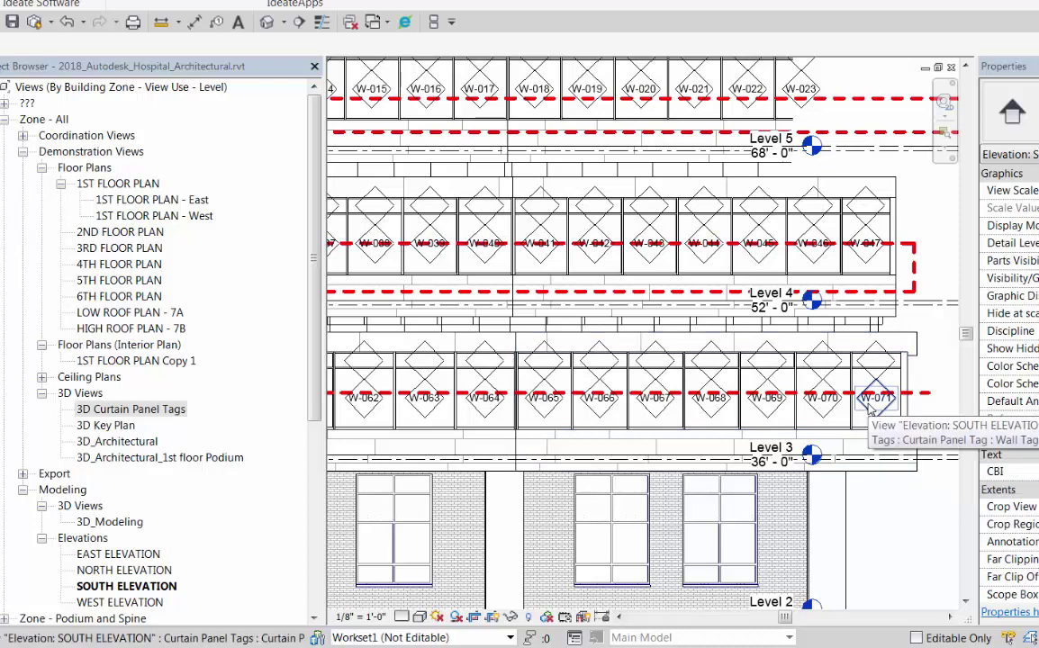
scroll(871, 407, down, 1)
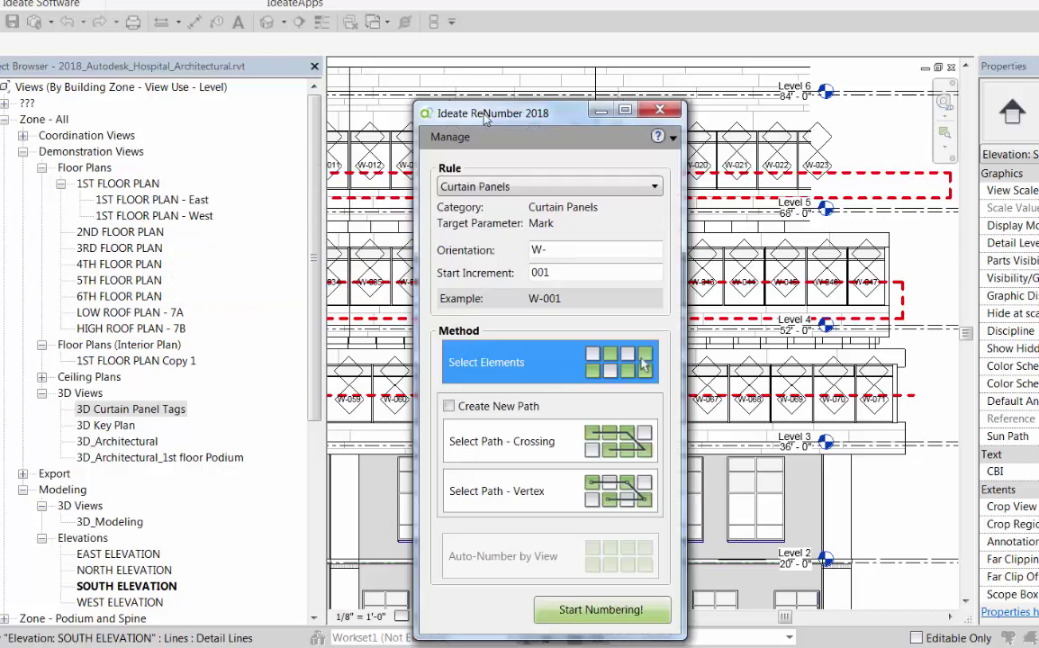
Step: Reopen the Curtain Panels rule in ReNumber for editing and add a field part named LVL based on Level: Name
drag(484, 119, 460, 49)
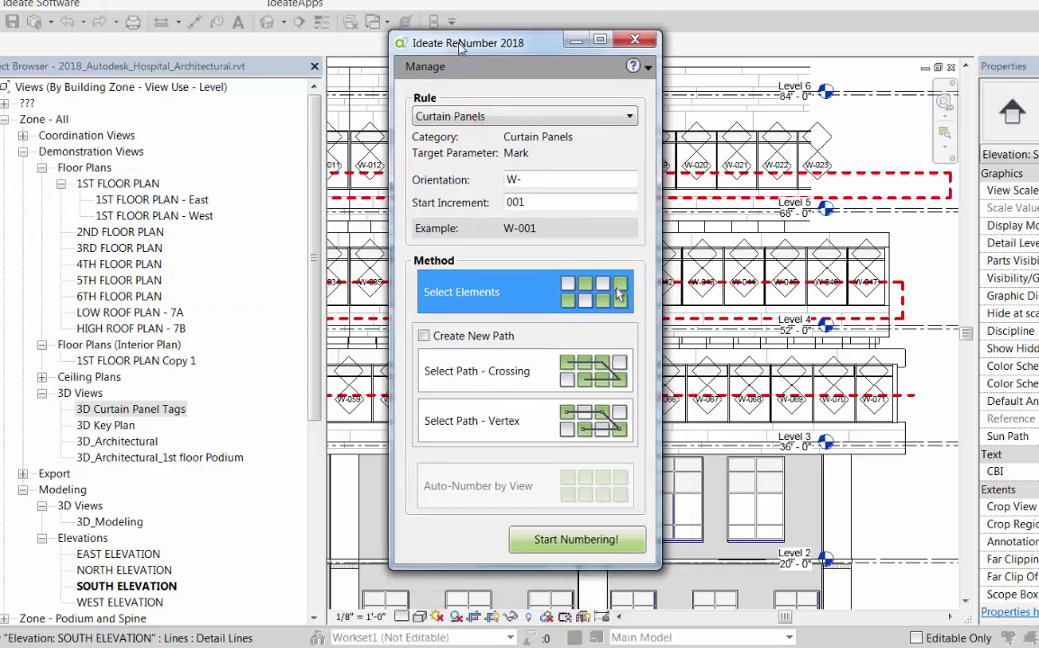
click(436, 67)
click(453, 90)
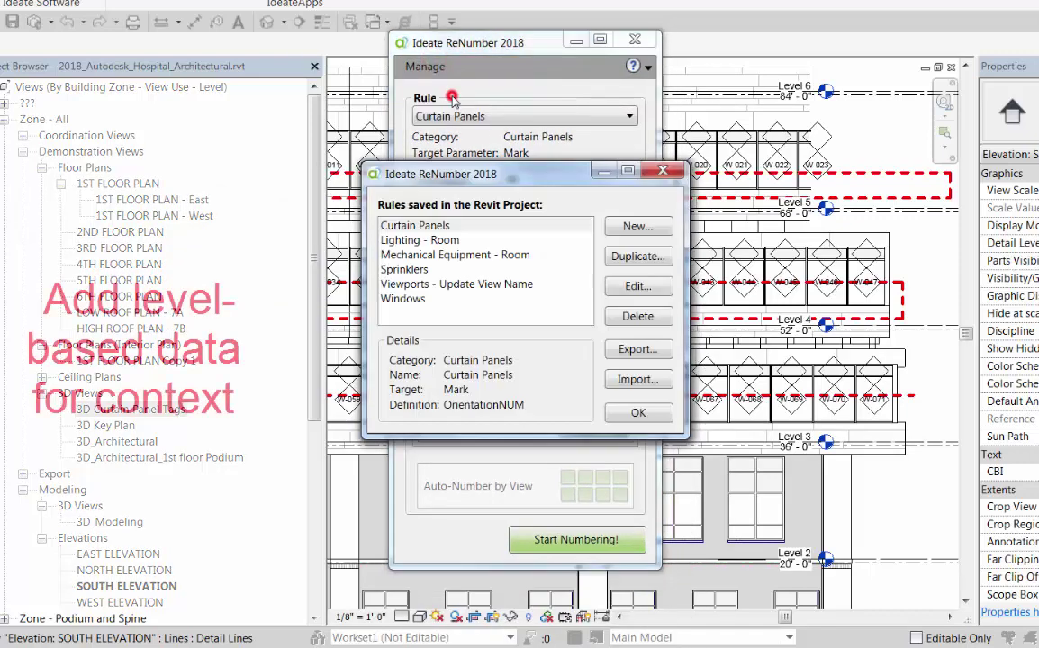
click(430, 226)
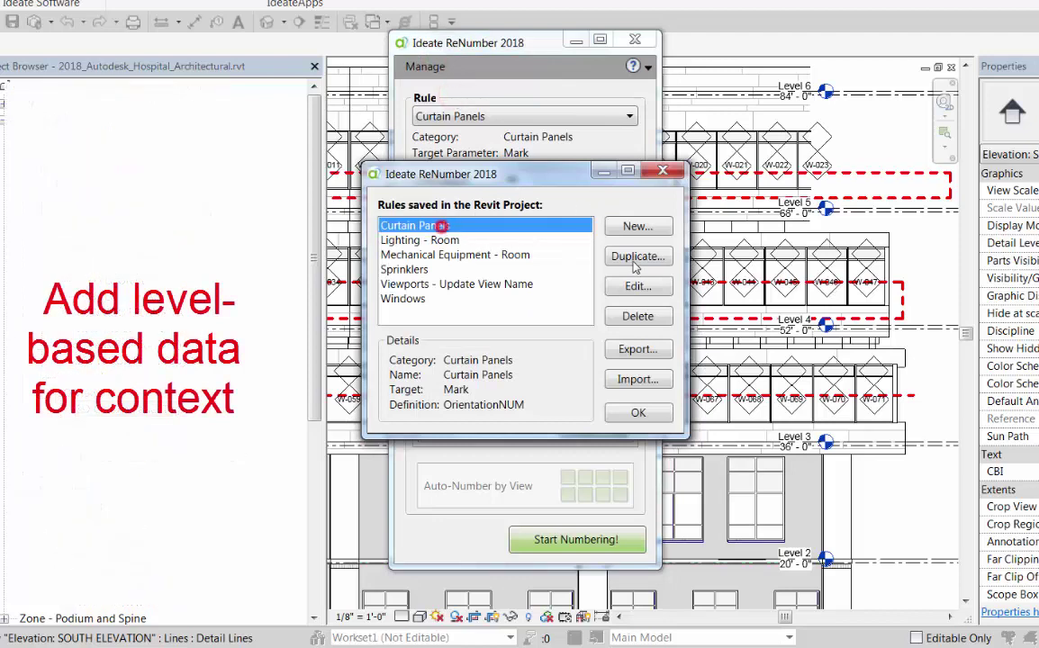
click(635, 287)
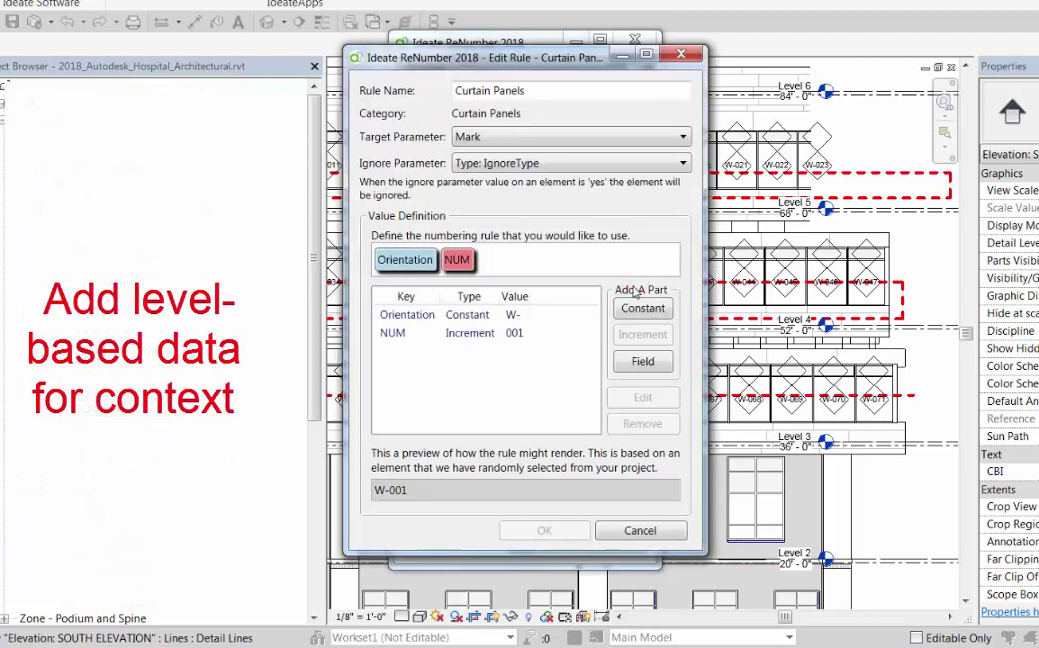
click(642, 361)
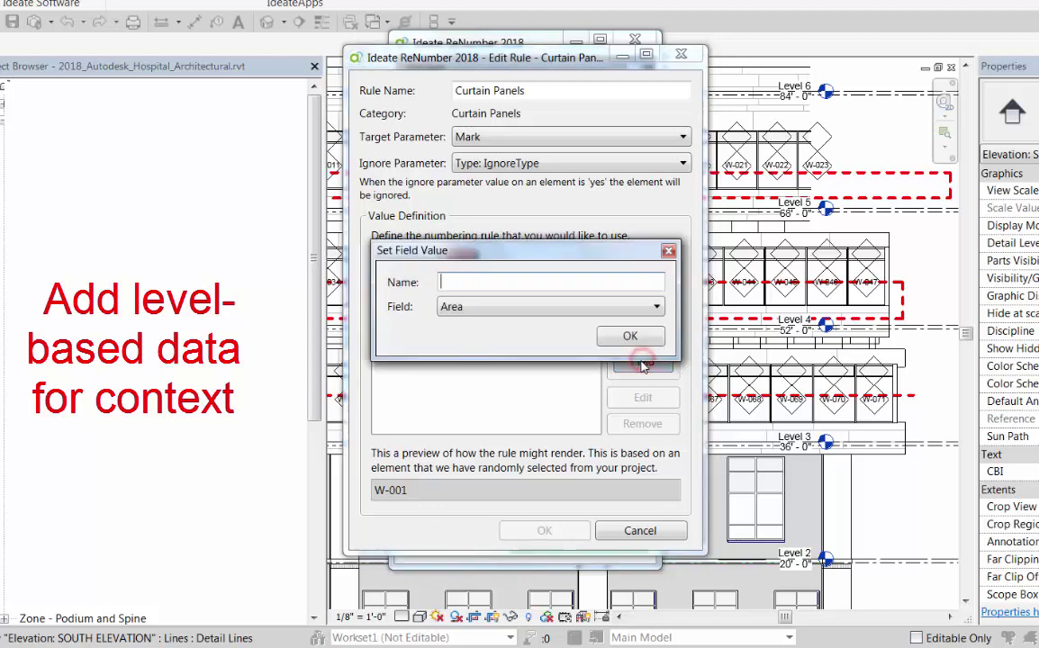
click(557, 309)
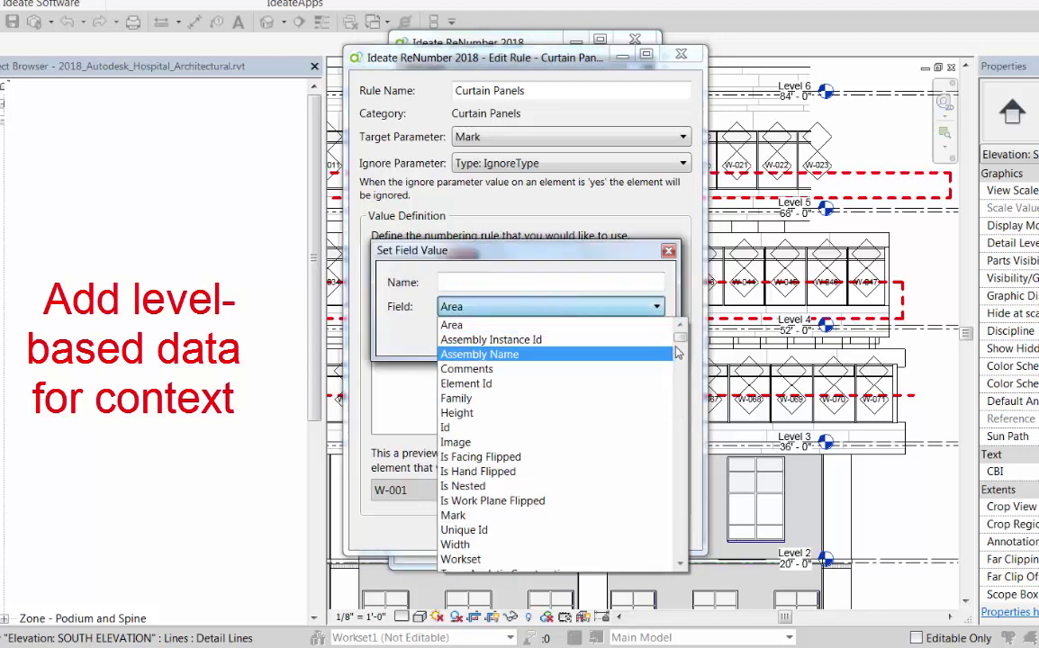
drag(679, 334, 691, 456)
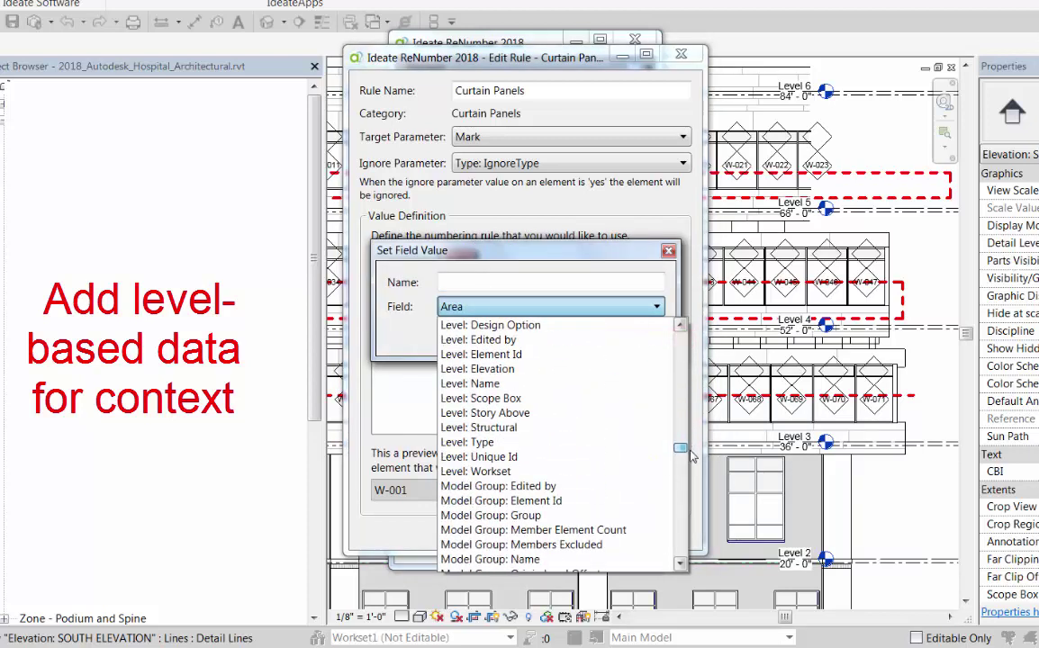
click(481, 384)
click(452, 279)
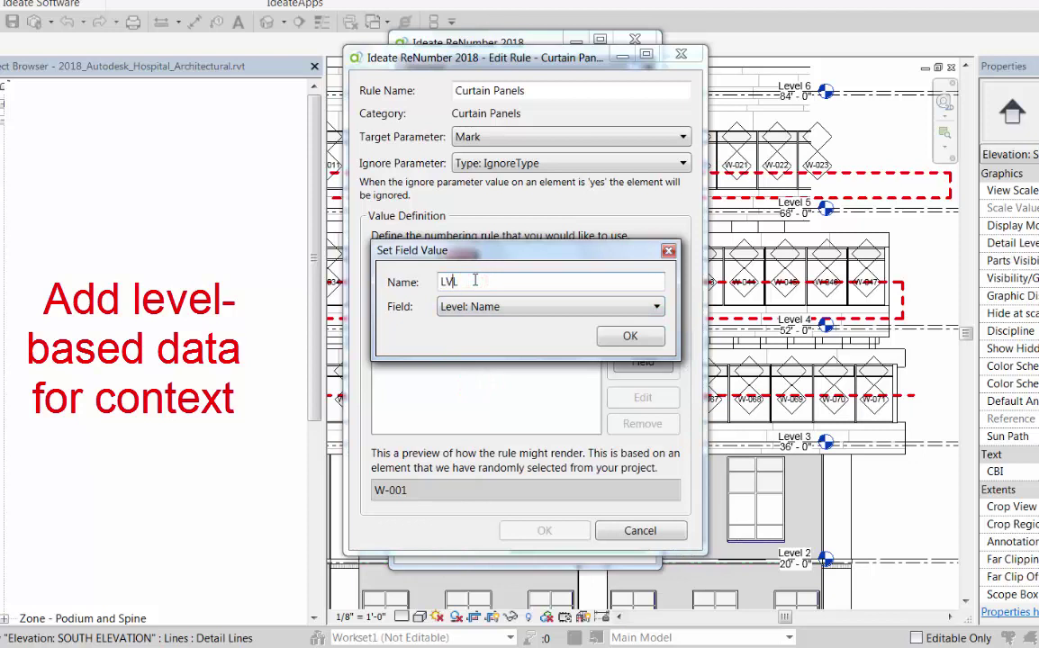
key(Return)
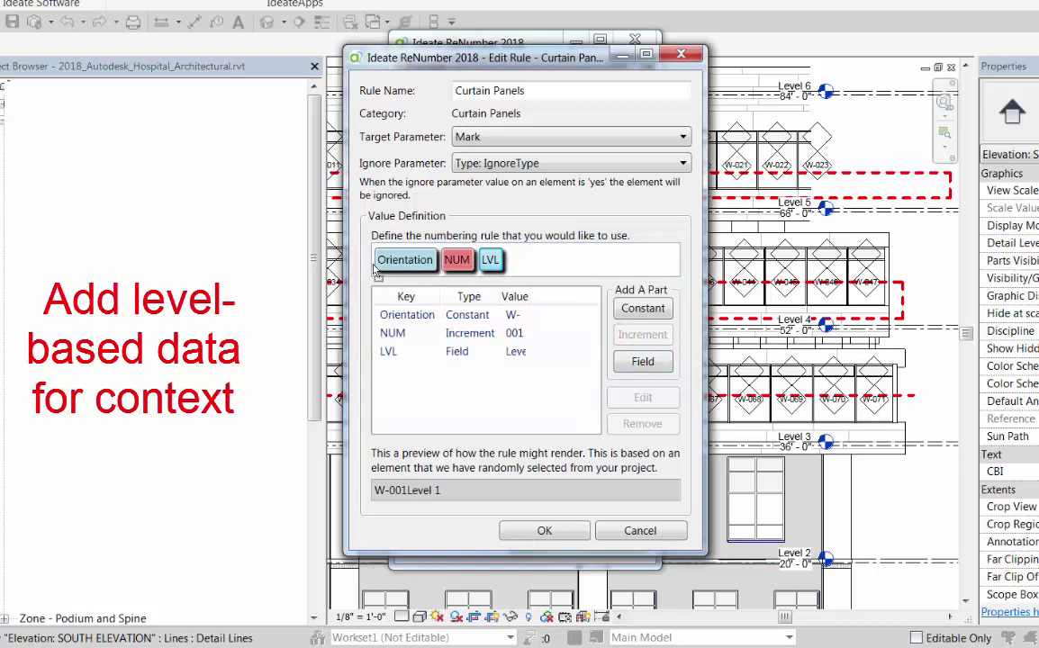
Step: Move the LVL part to the start of the rule definition, set the Orientation constant to "-W-" and save the rule
drag(374, 268, 374, 269)
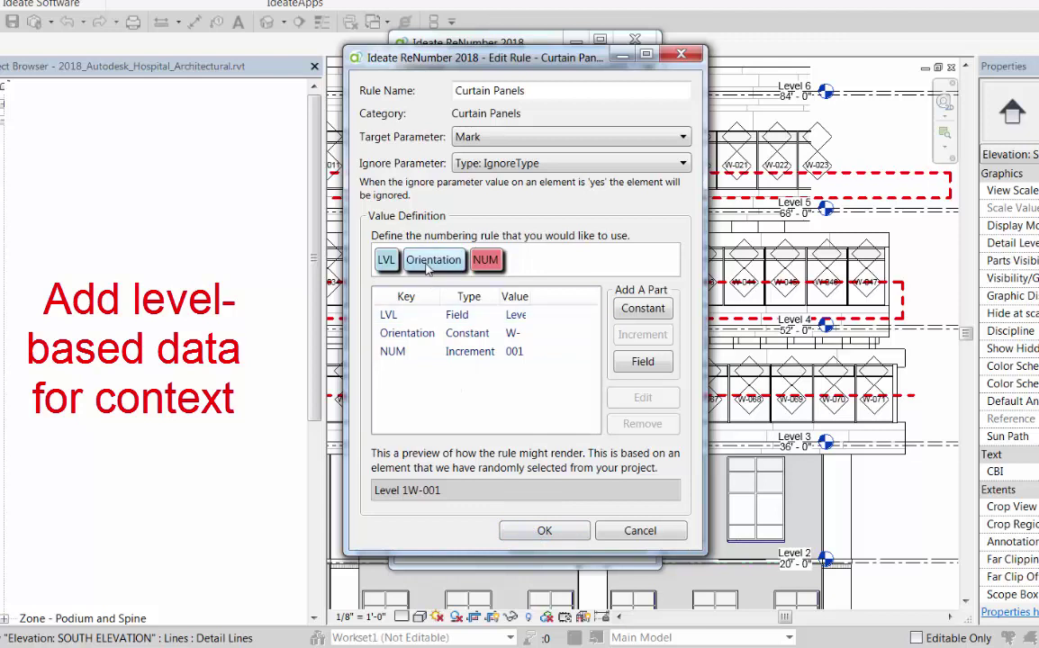
double_click(432, 333)
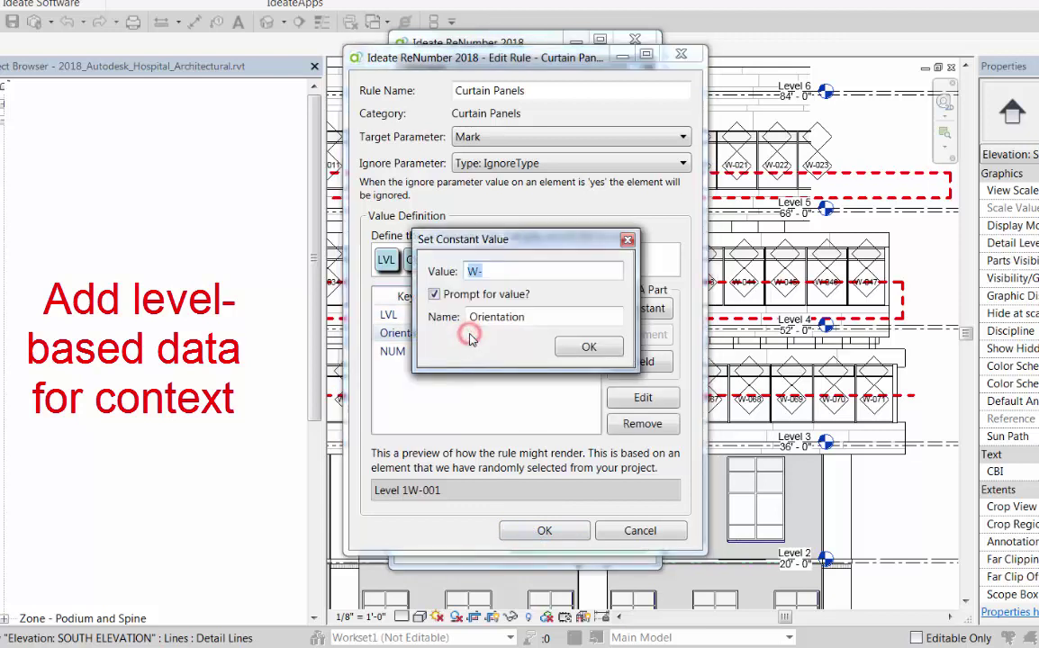
click(468, 271)
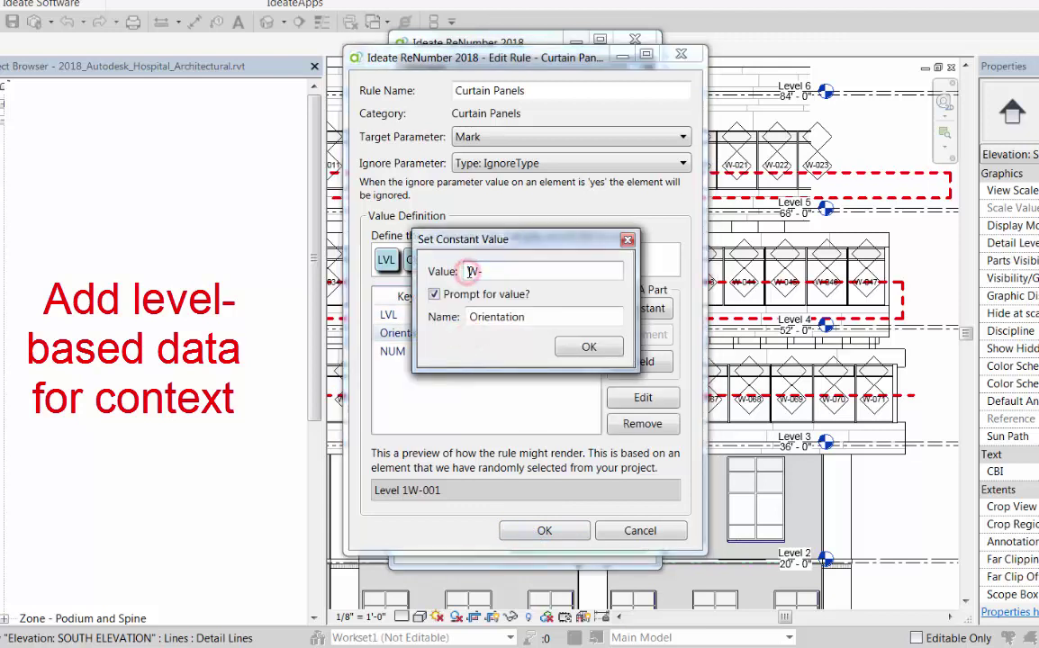
text(-)
click(588, 348)
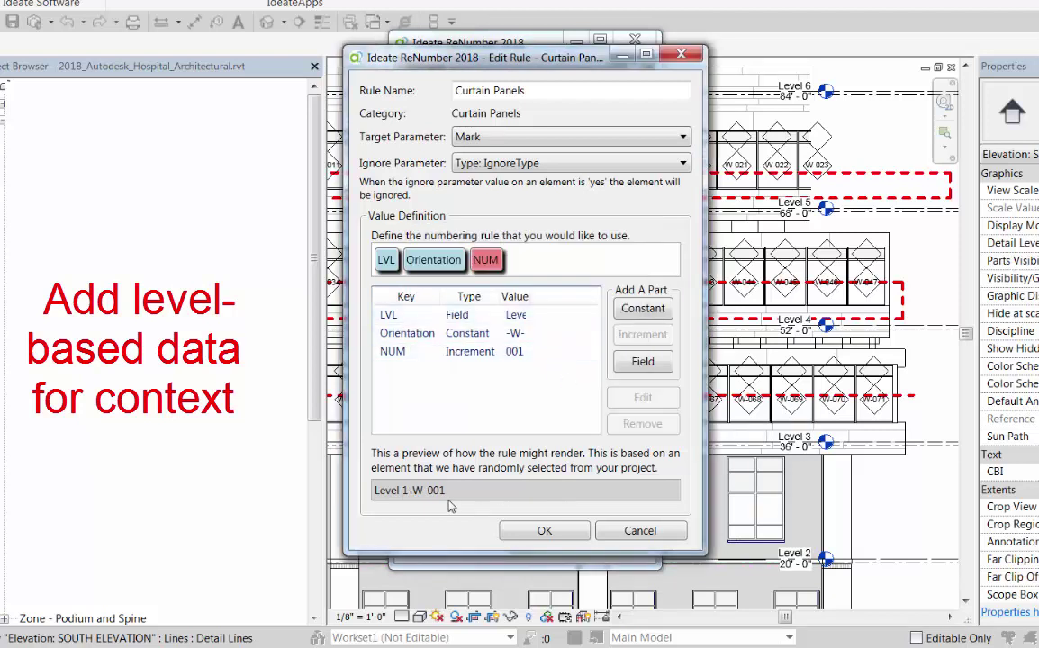
click(543, 530)
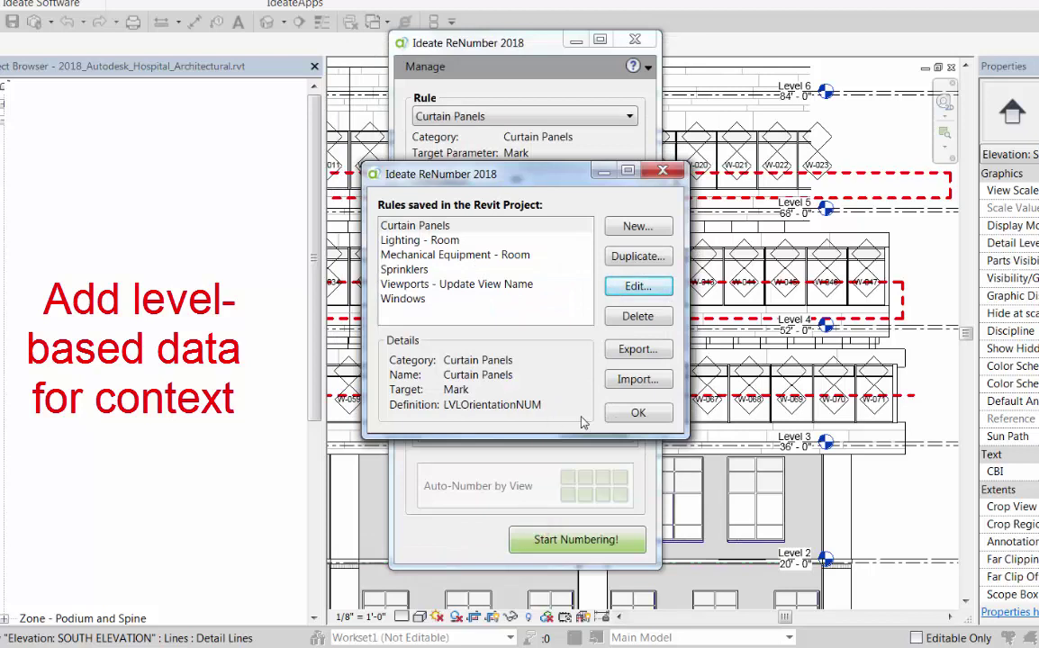
click(632, 413)
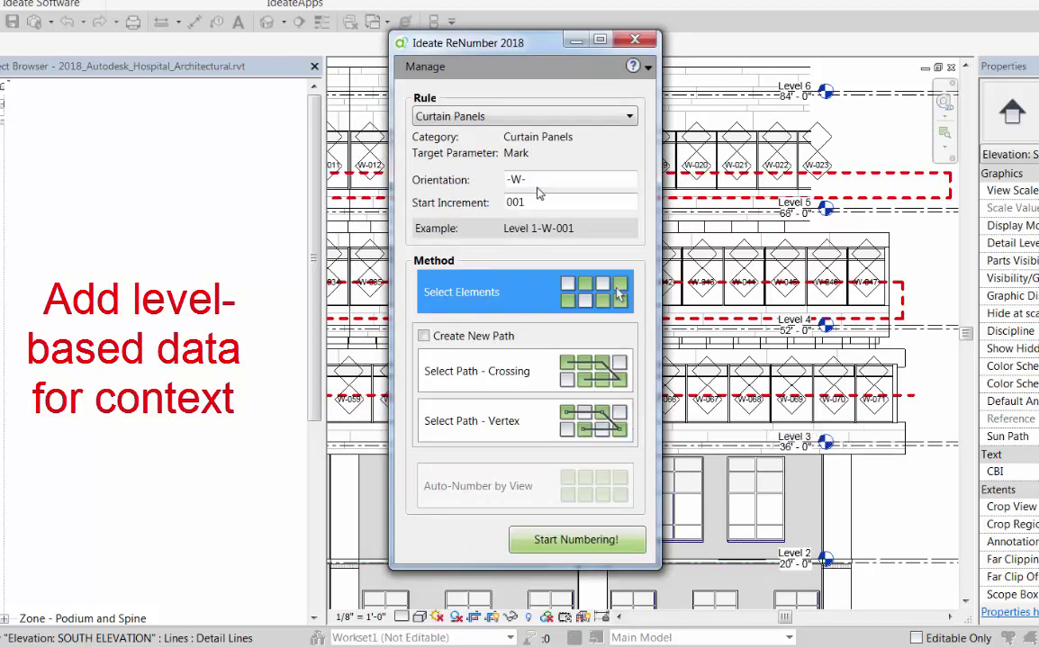
Step: Set the Orientation value to "-S-" and number the curtain panels along the red dashed path using Select Path - Crossing
drag(539, 185, 501, 185)
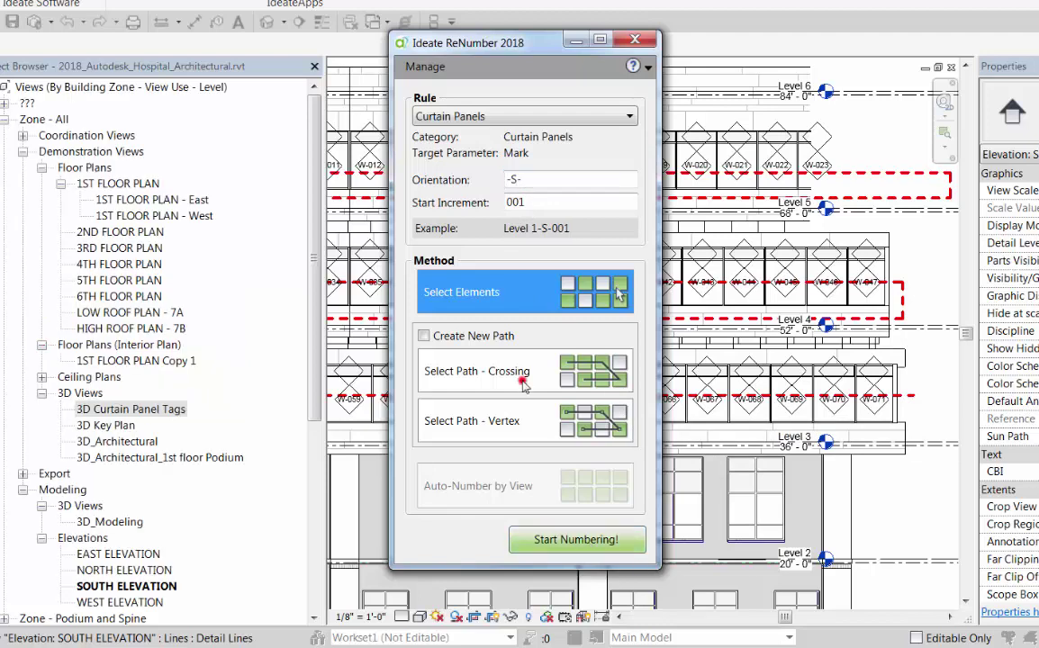
click(515, 371)
click(560, 540)
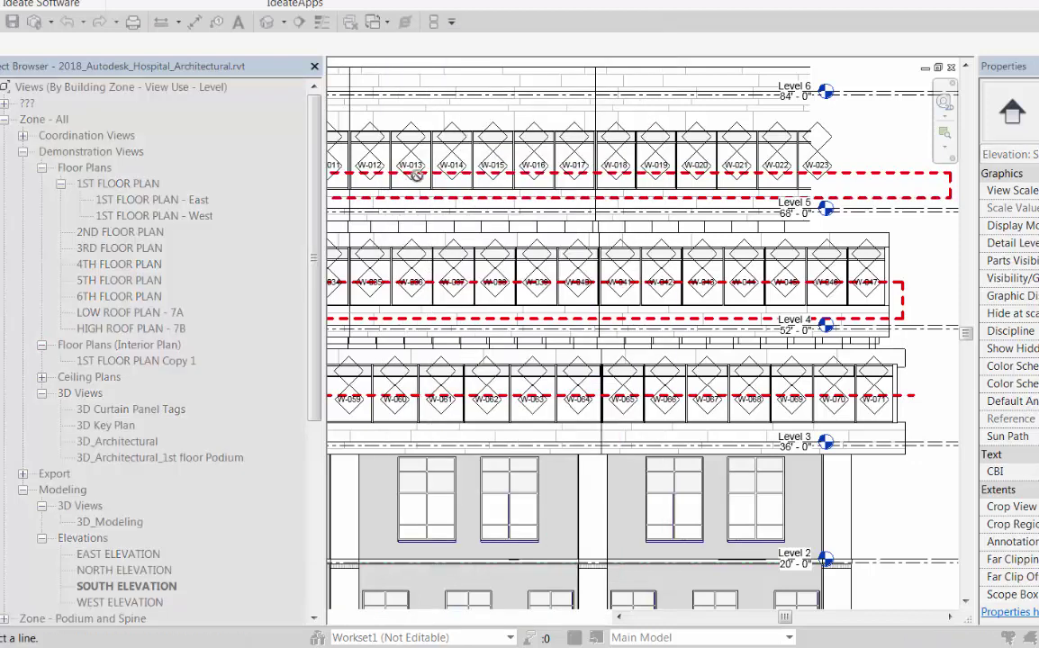
click(377, 155)
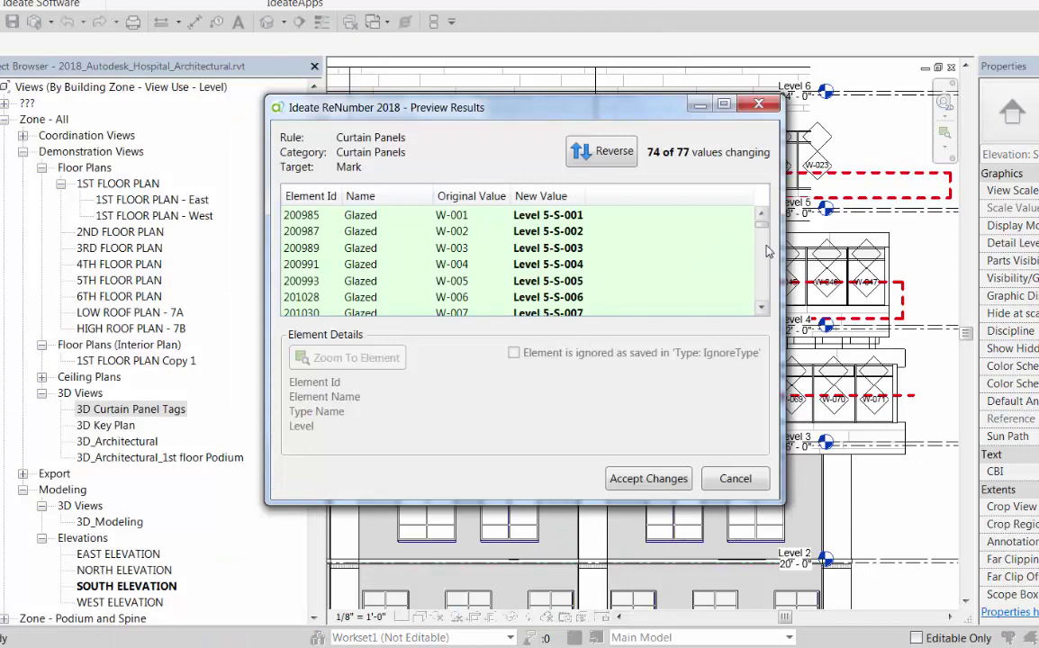
Step: Review the previewed level-based marks, accept the changes and close ReNumber
click(763, 281)
click(763, 282)
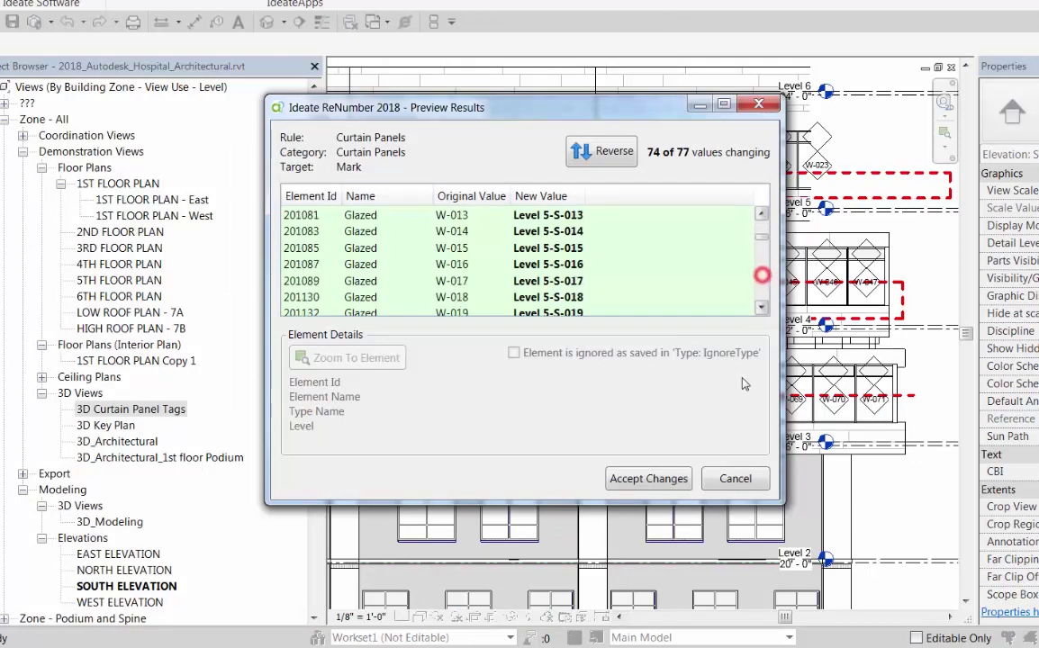
click(650, 478)
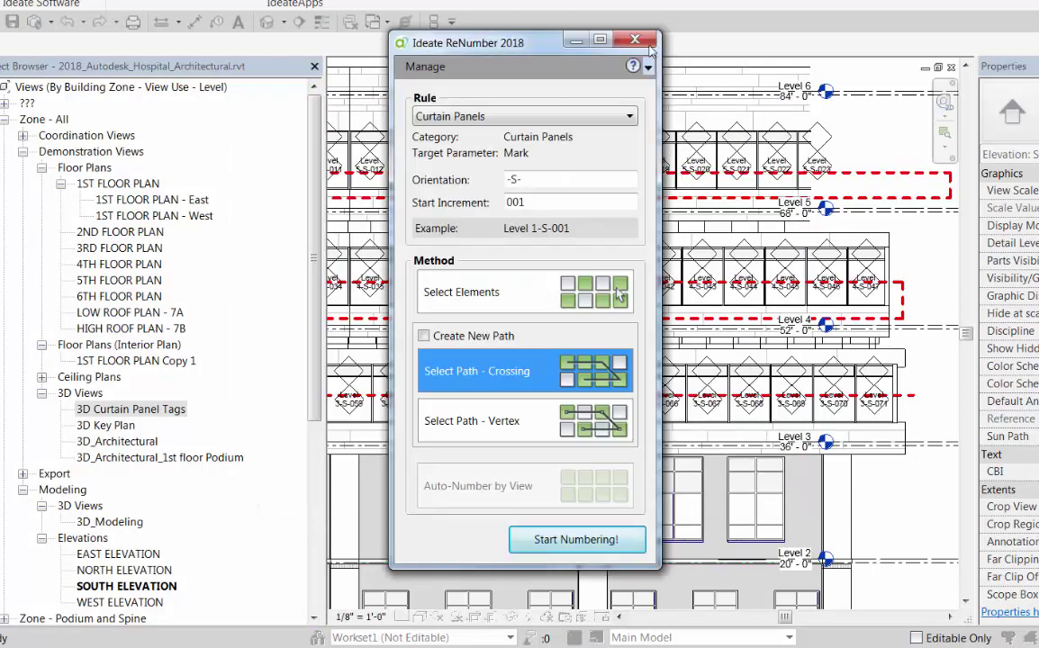
click(635, 40)
Step: Reopen ReNumber and open the saved Curtain Panels rule for editing
middle_drag(466, 223, 937, 230)
middle_drag(500, 253, 761, 265)
scroll(653, 301, up, 2)
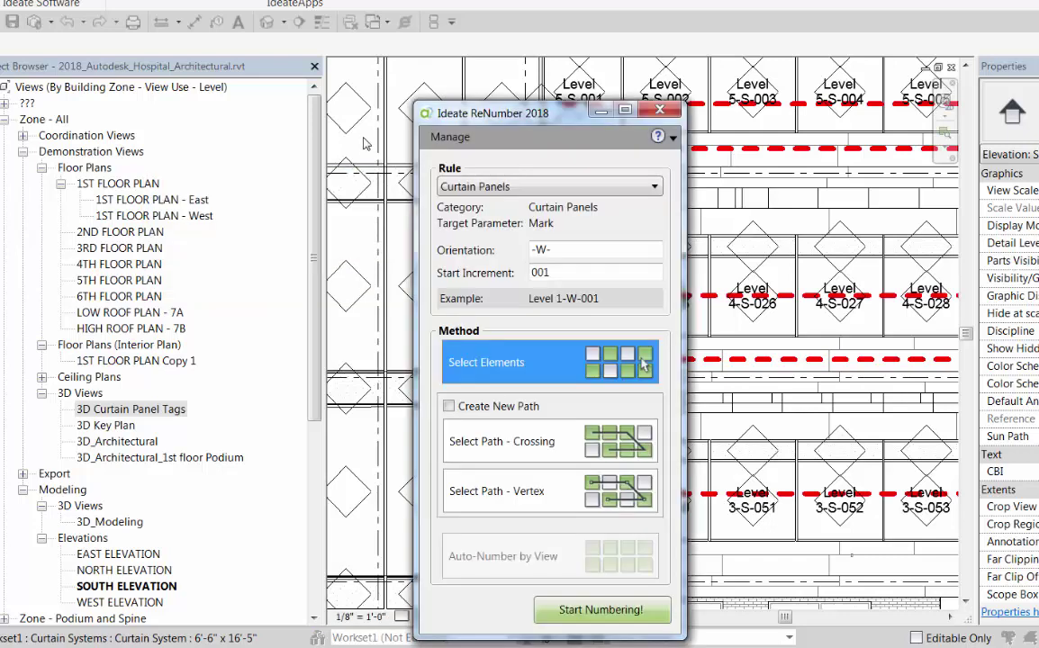
drag(493, 118, 339, 1)
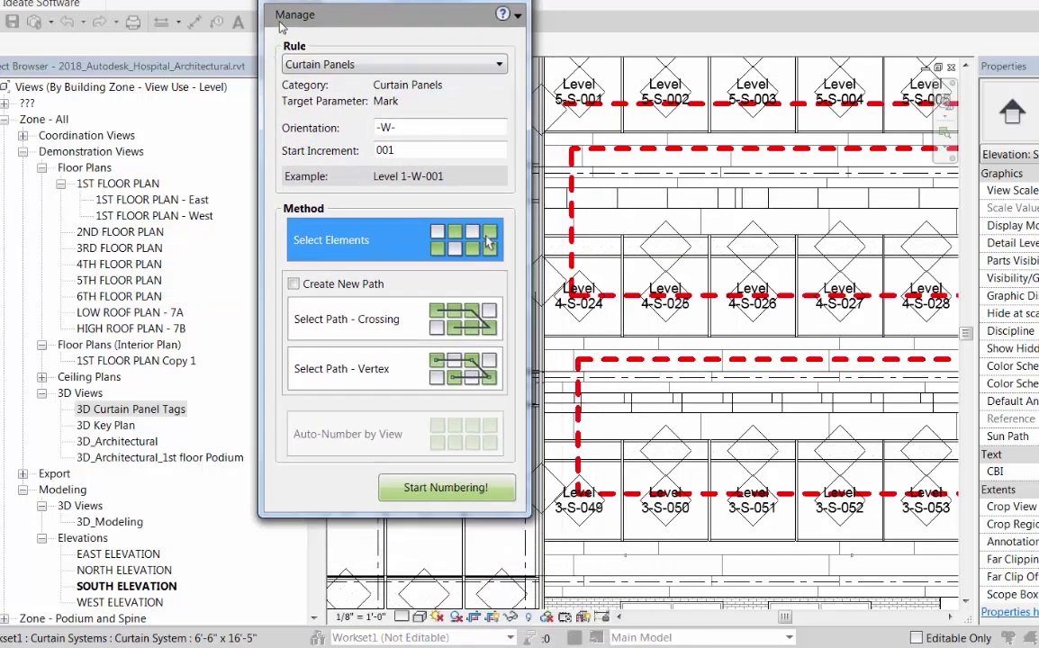
click(290, 15)
click(333, 36)
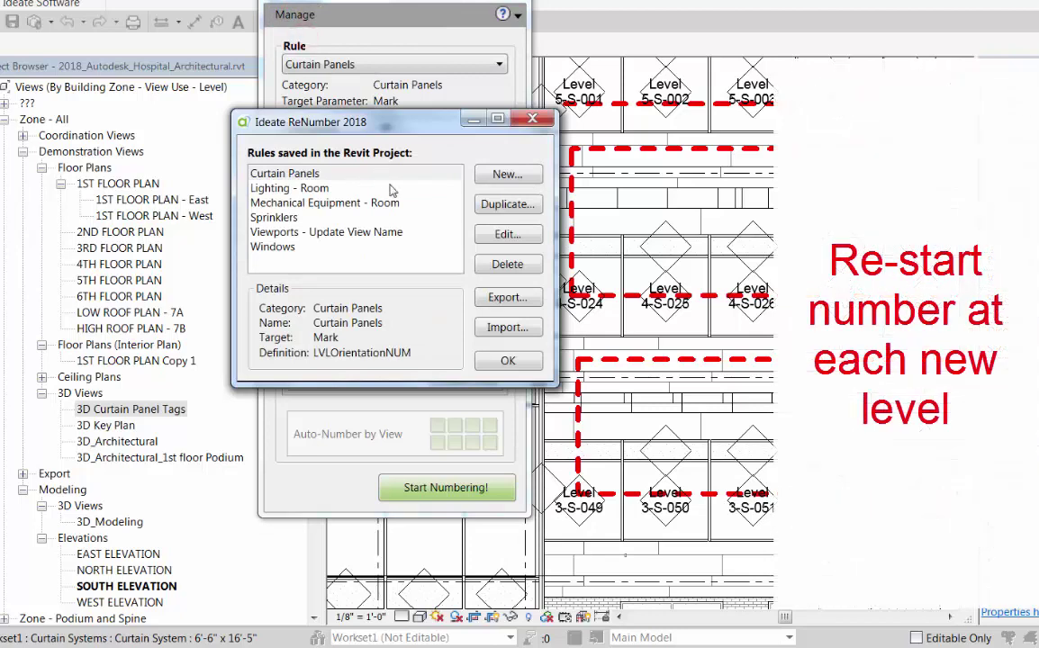
click(507, 235)
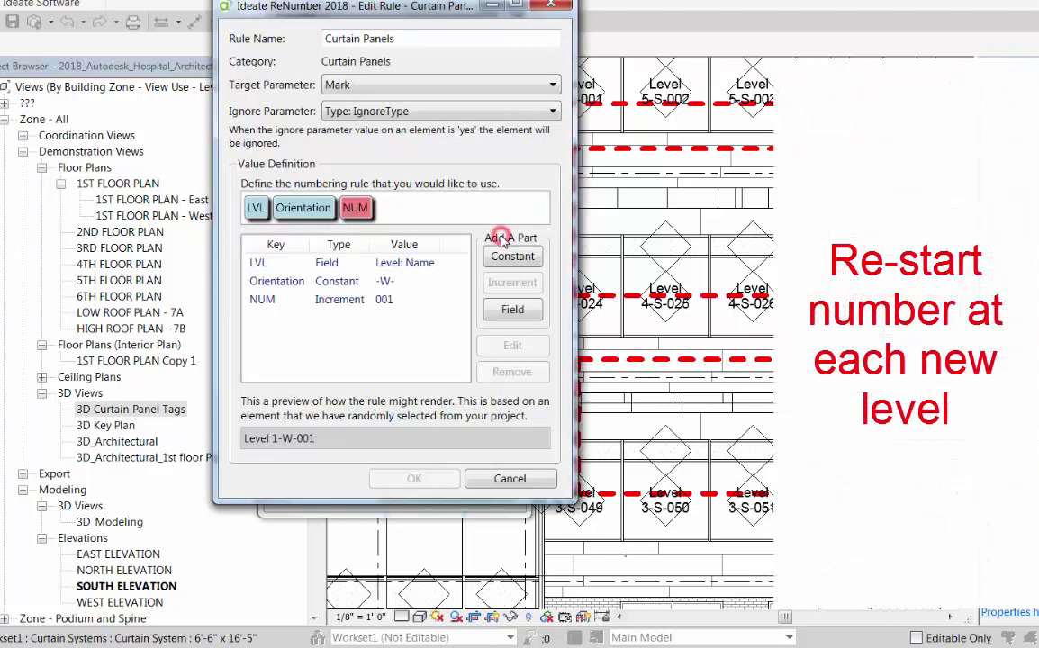
Step: Make the rule's NUM part increment per Level and save the Curtain Panels rule
click(355, 208)
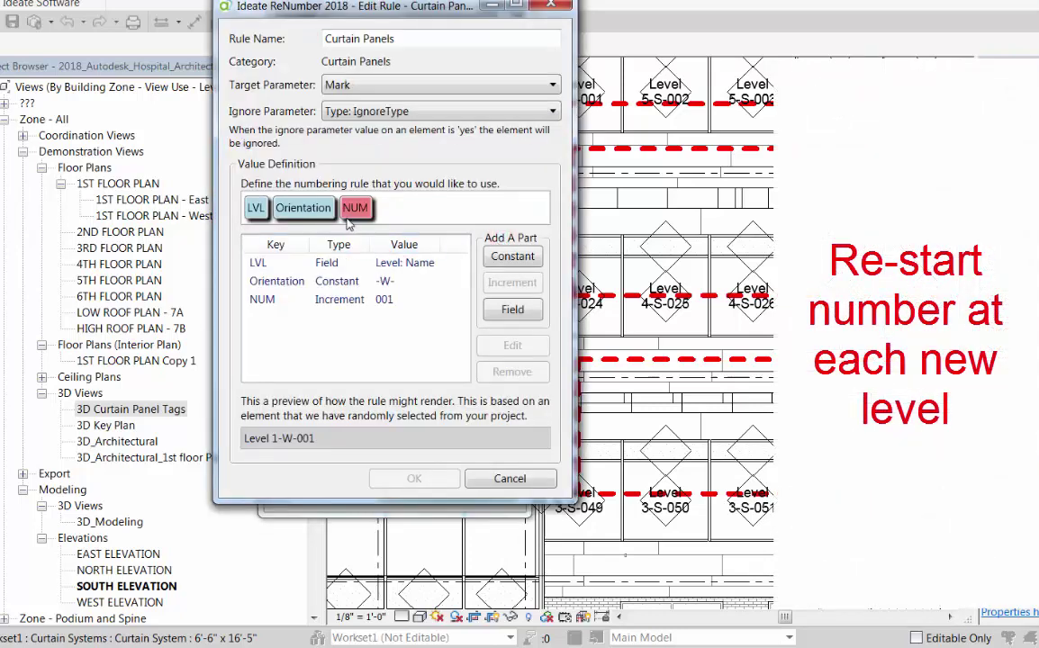
click(303, 301)
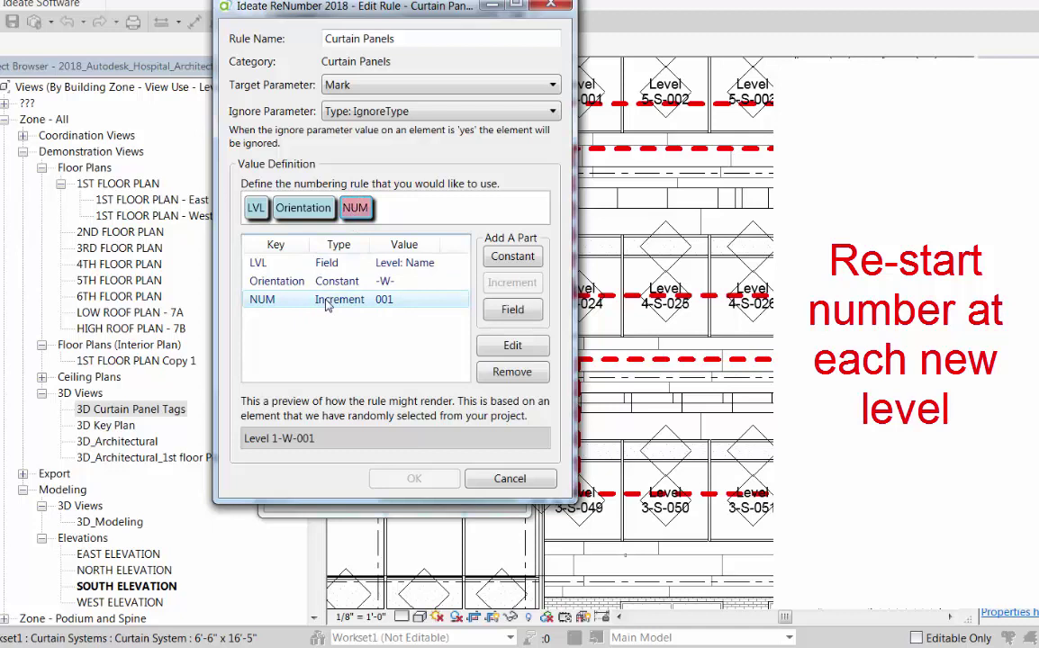
click(517, 347)
click(423, 261)
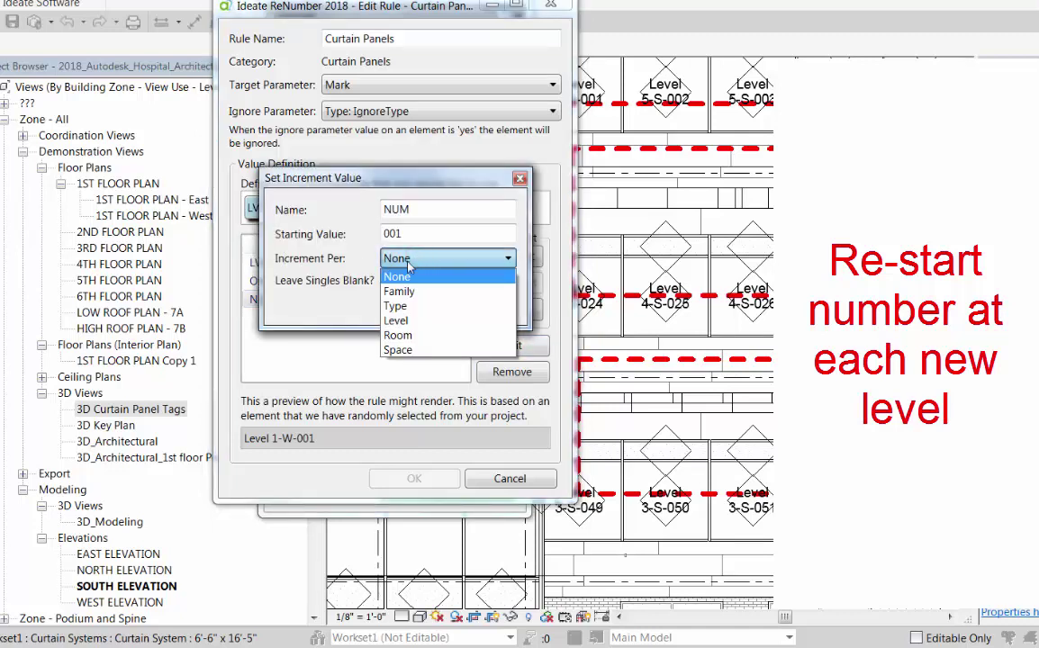
click(402, 322)
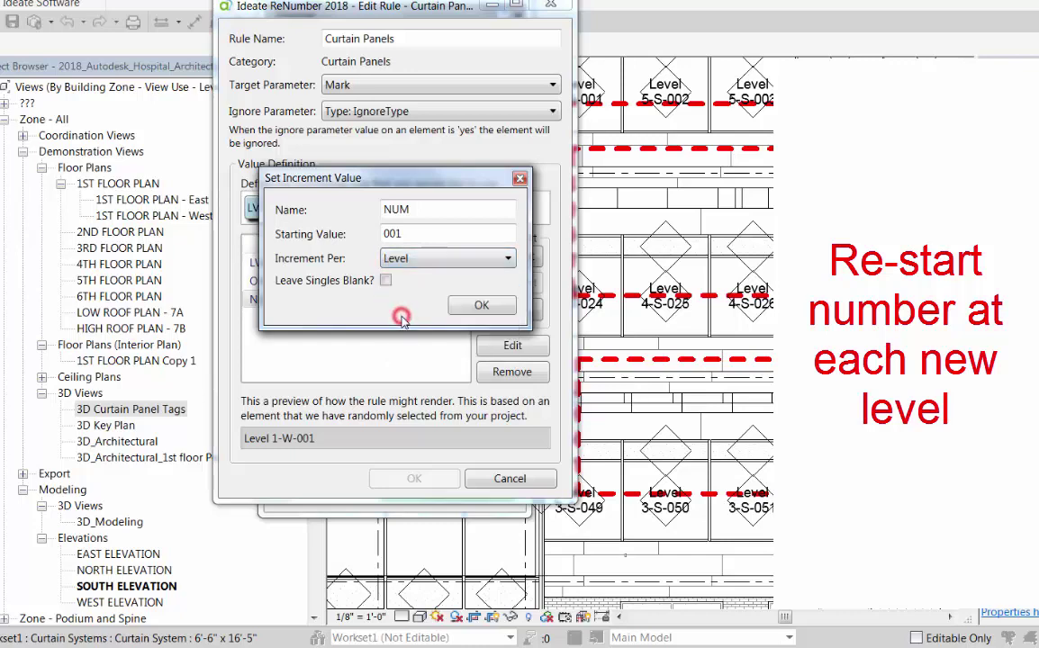
click(466, 311)
click(414, 478)
key(Return)
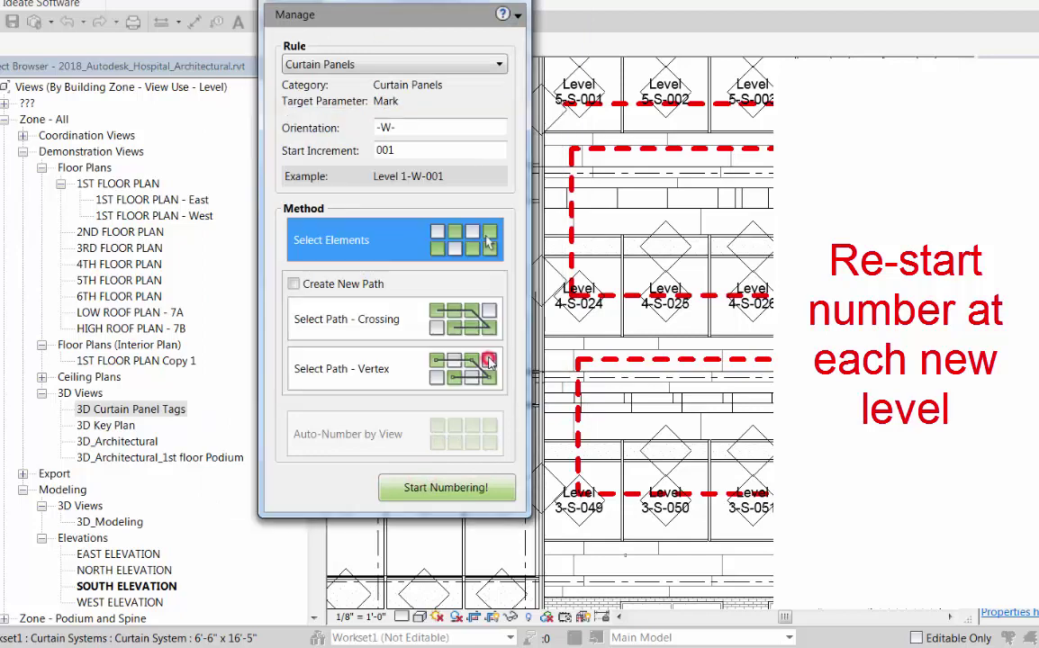
Step: Renumber the panels along the red dashed path with Select Path - Crossing, accept the changes and close ReNumber
click(417, 321)
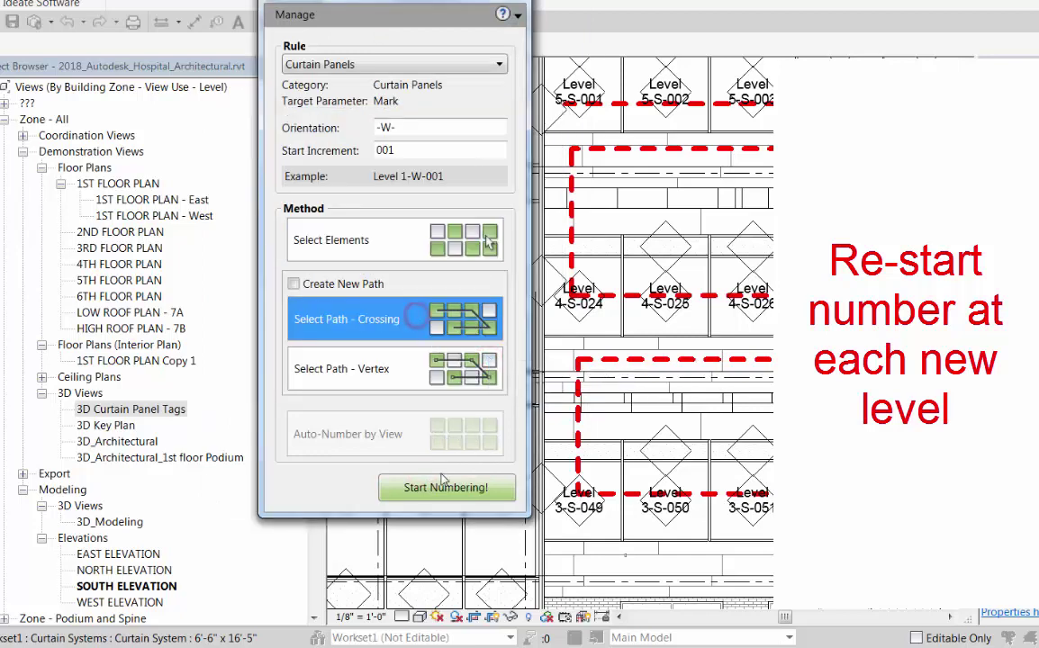
click(446, 487)
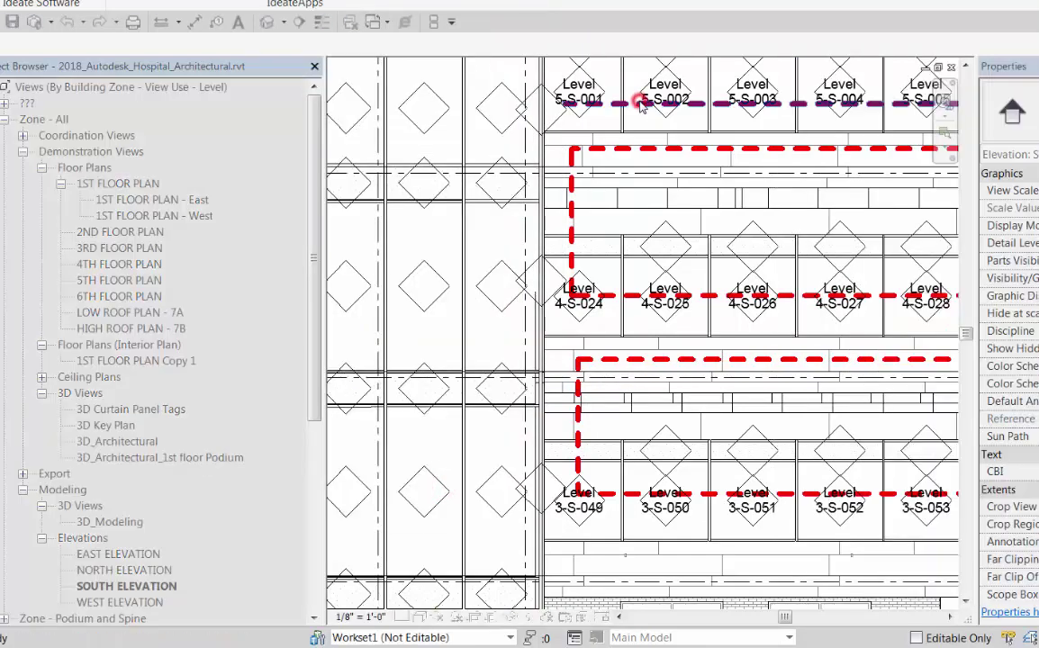
click(641, 105)
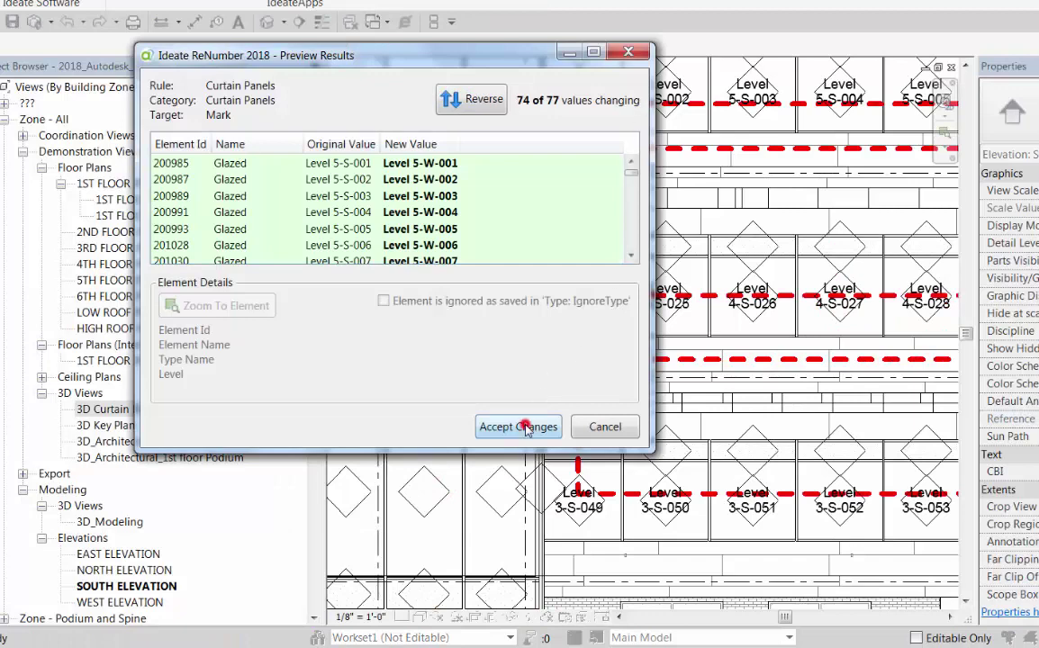
click(524, 427)
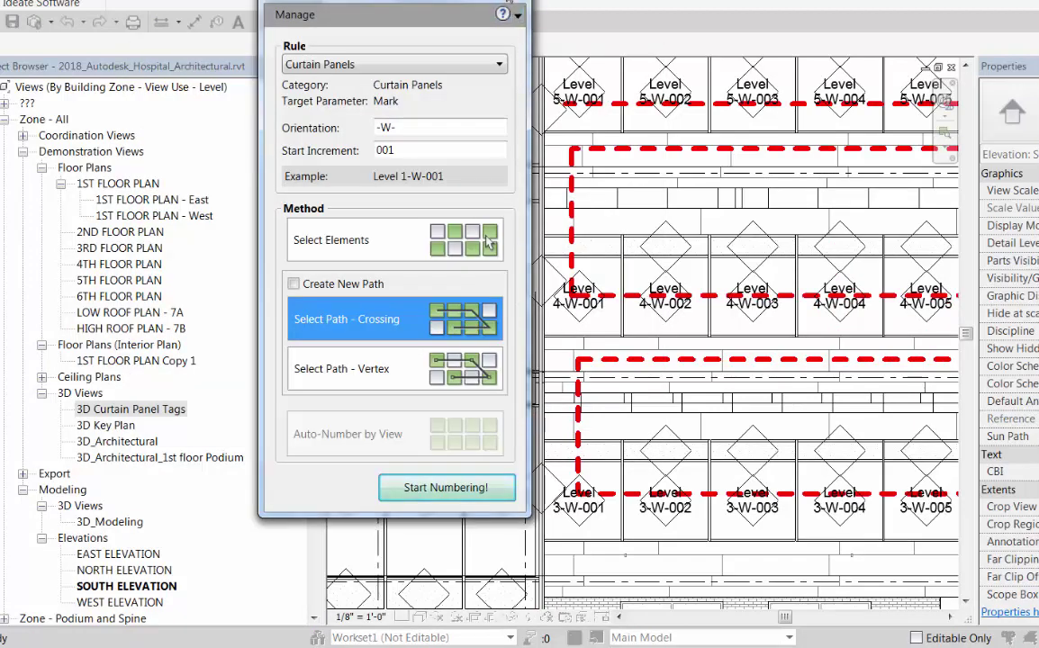
click(487, 241)
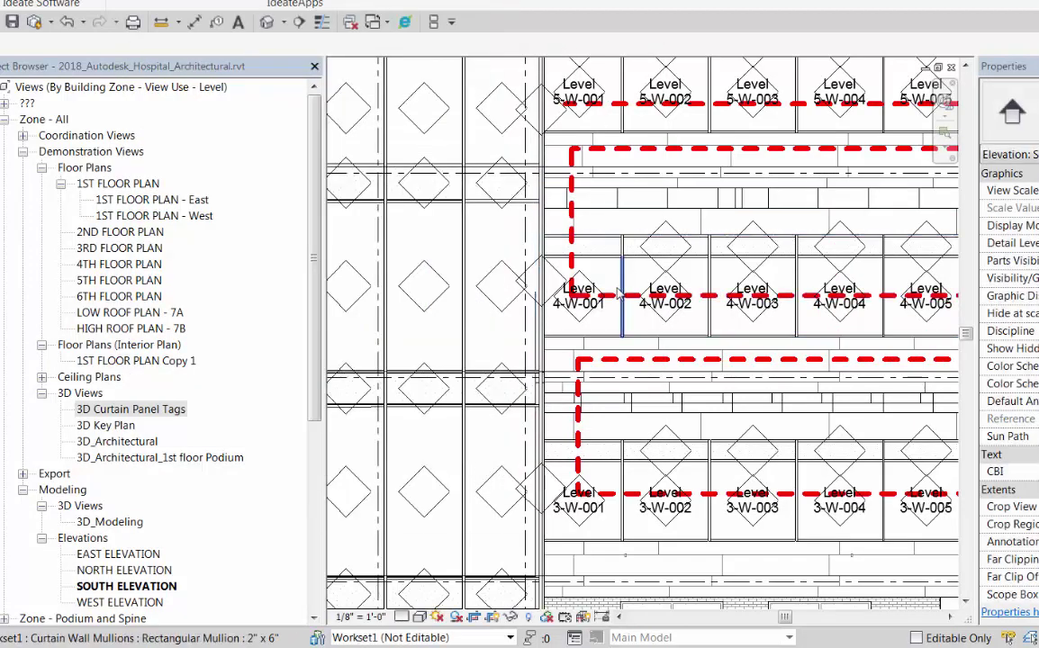
Step: Open Ideate Explorer and select all Curtain Panel Tags in the active South Elevation view
scroll(664, 293, down, 2)
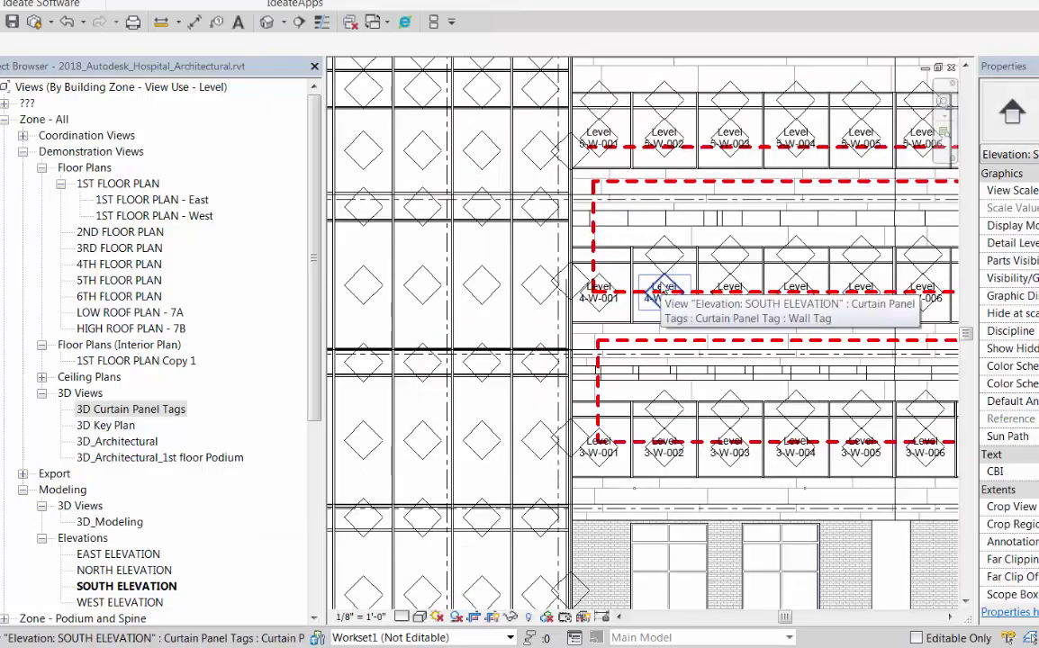
scroll(663, 290, down, 2)
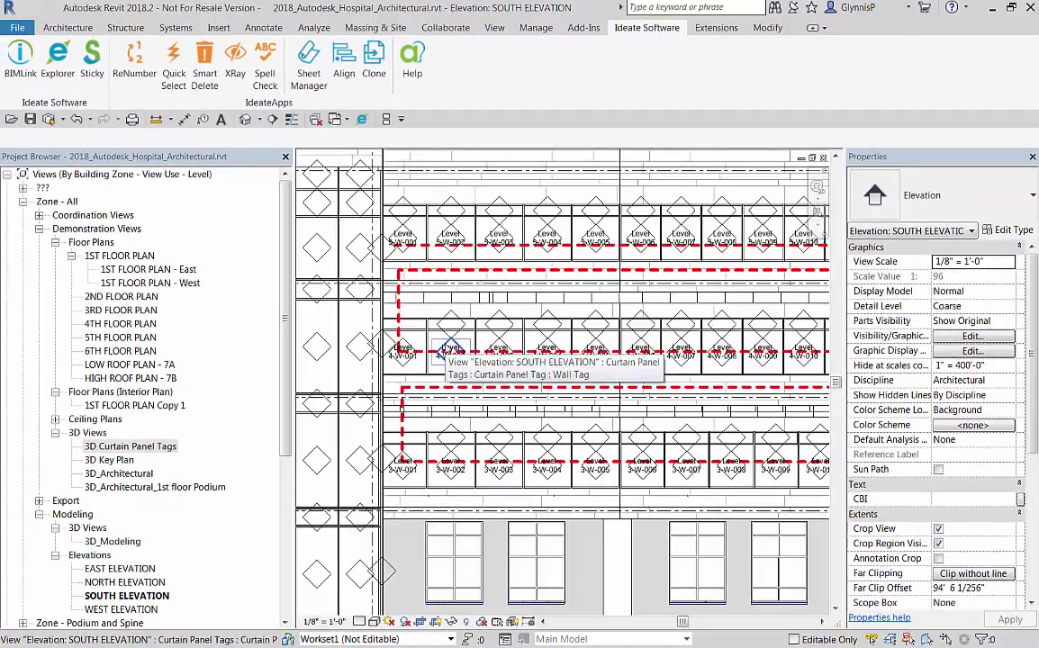
scroll(444, 350, down, 1)
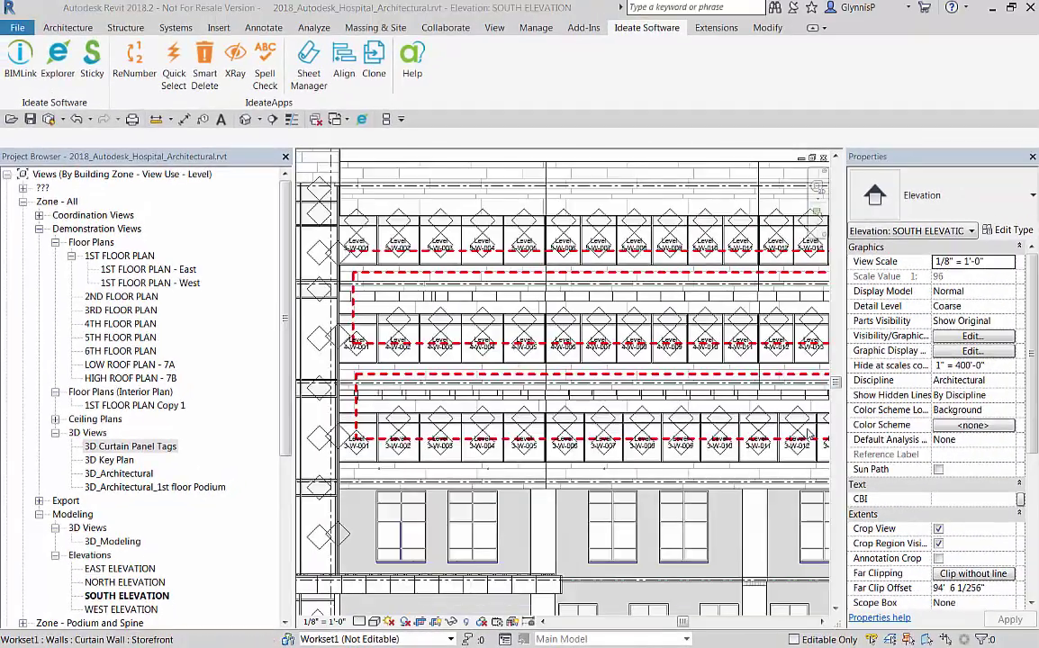
click(58, 58)
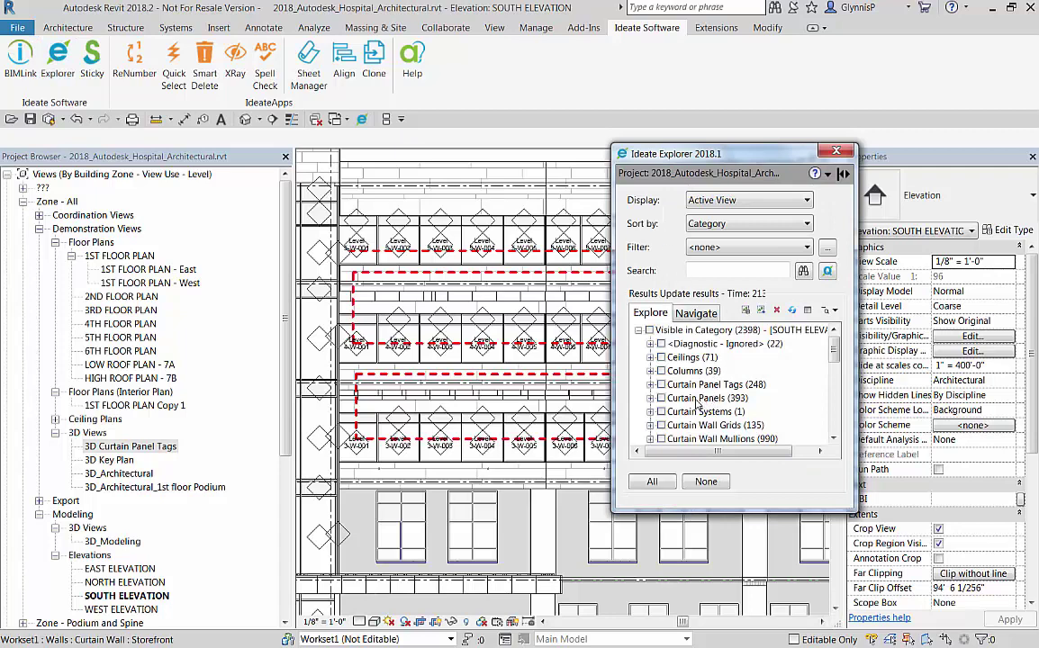
click(662, 385)
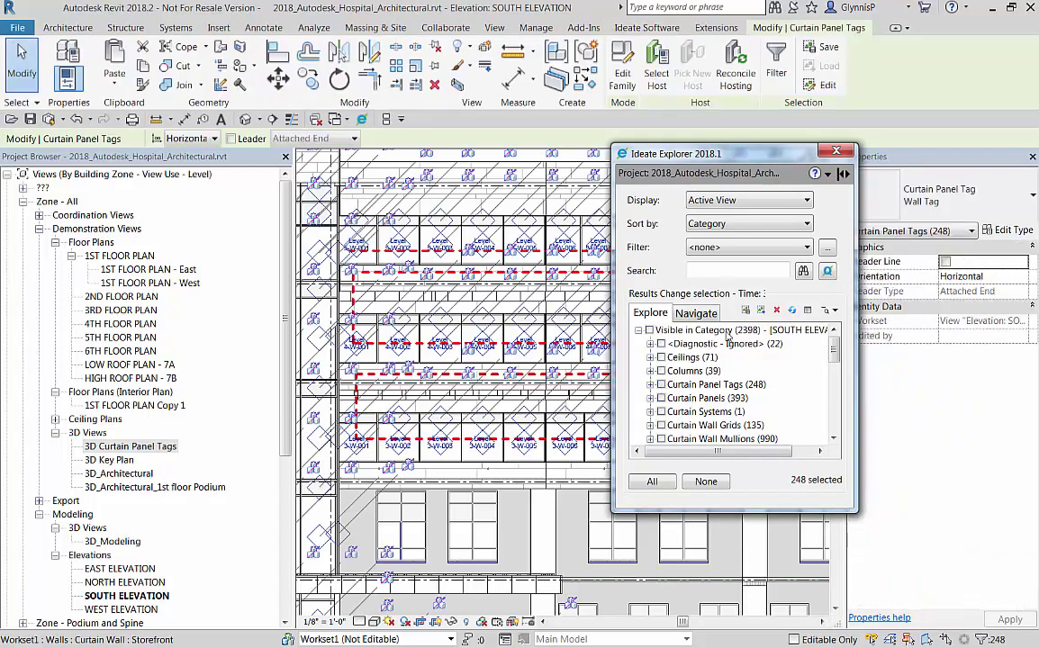
Step: Query the selected tags by the tagged element's Mark property and select only those with a <Blank> value
click(827, 272)
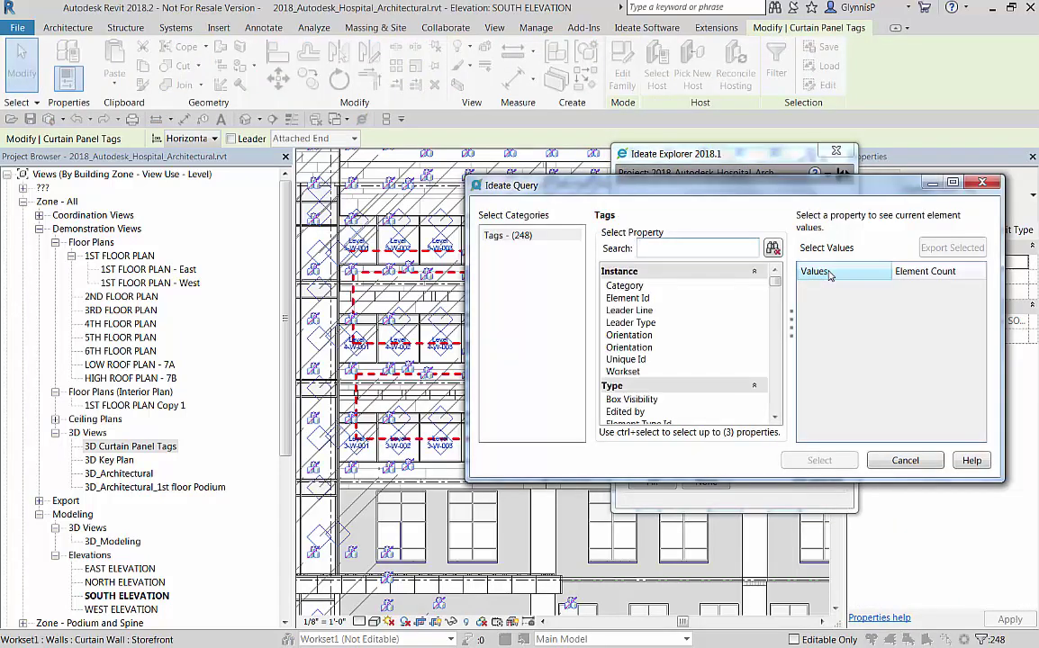
text(mark)
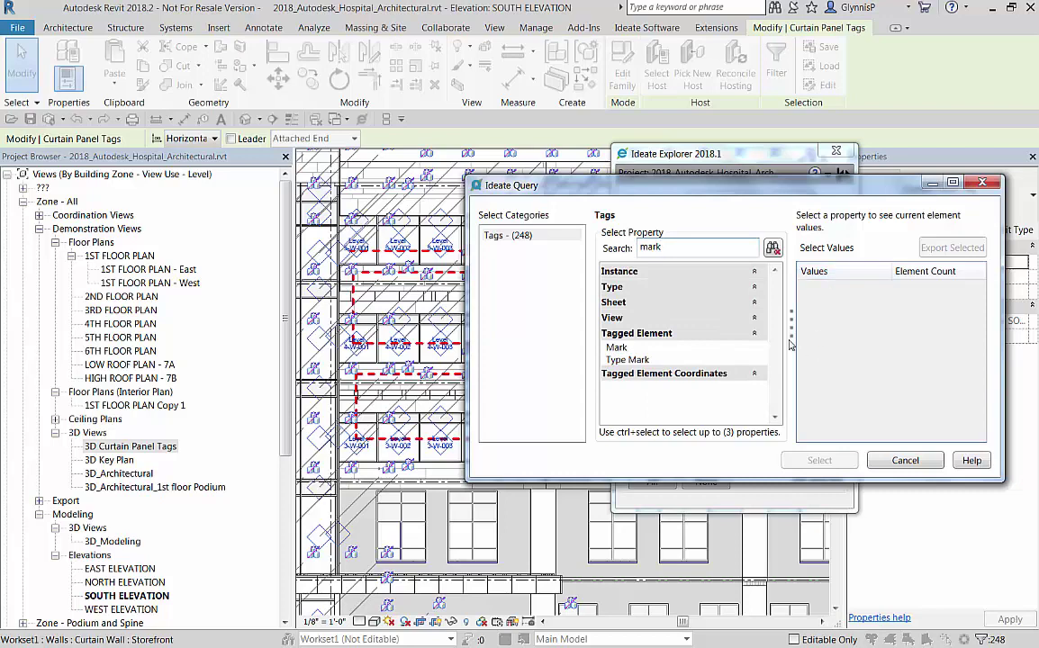
click(617, 347)
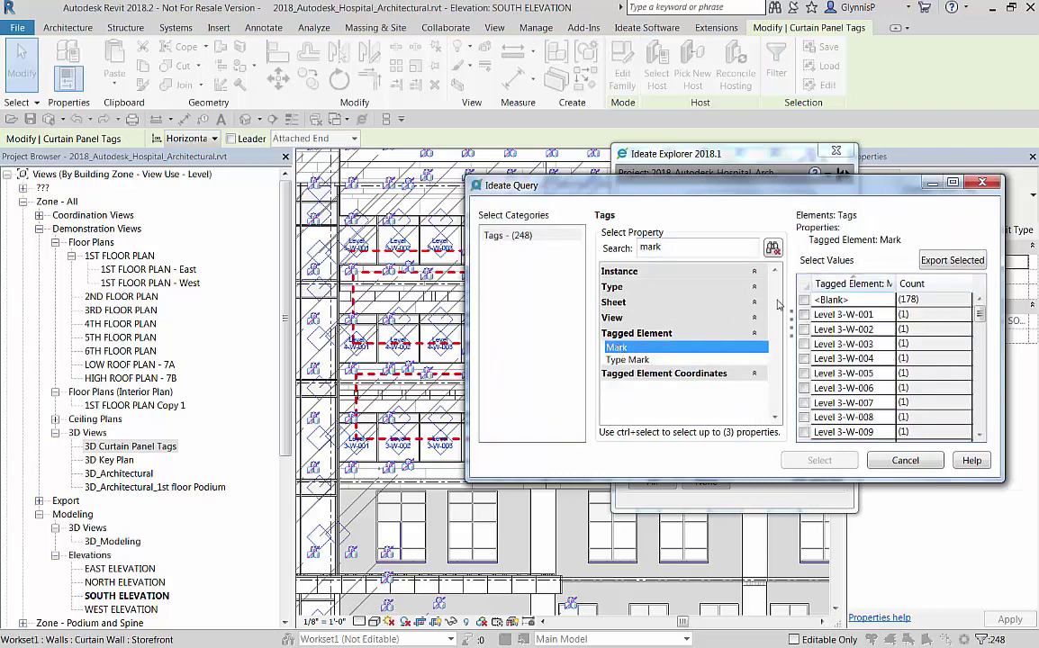
click(804, 300)
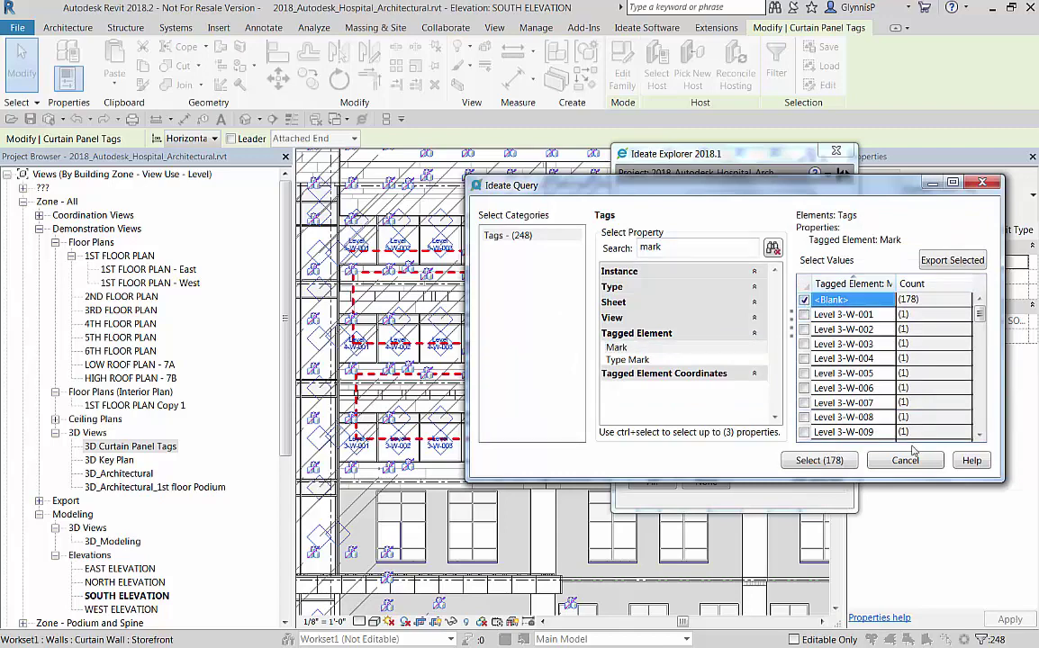
click(819, 460)
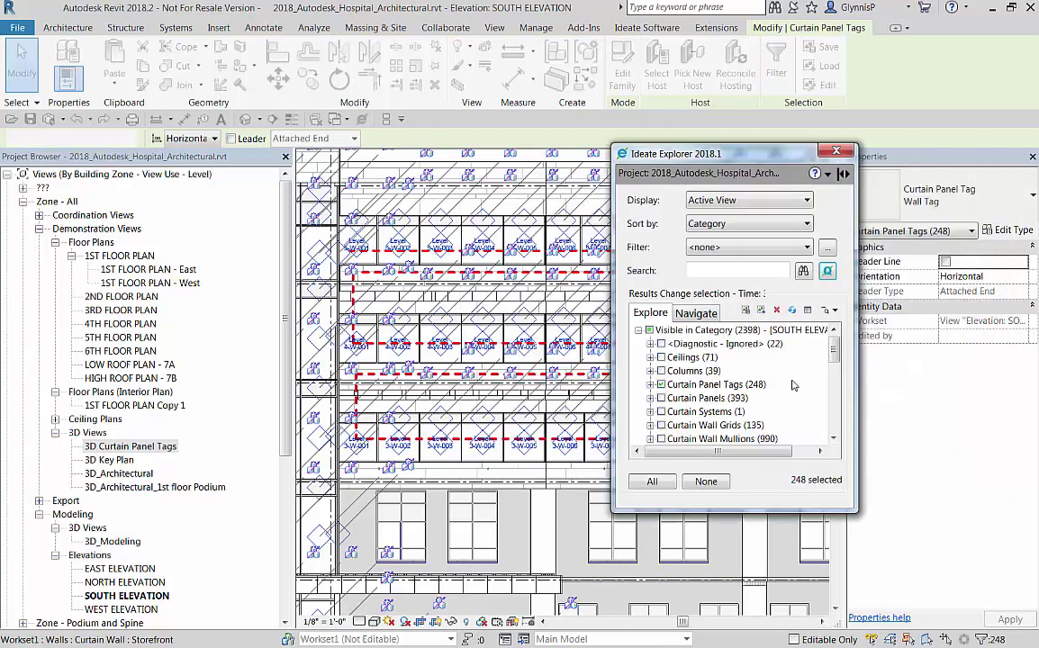
Step: Delete the selected blank curtain panel tags and close Ideate Explorer
click(777, 311)
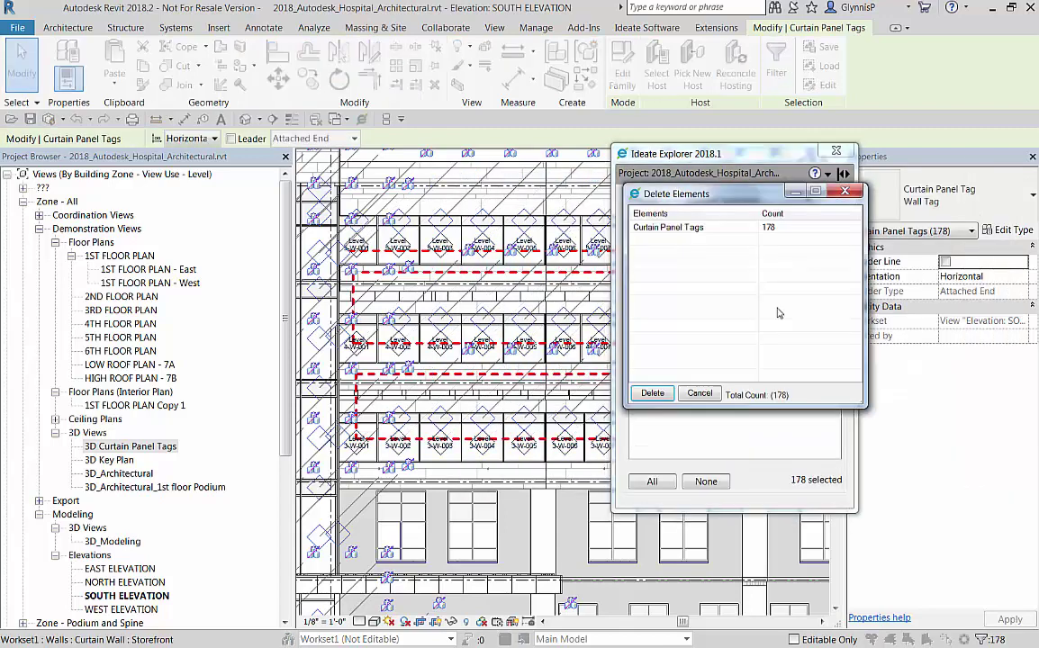
click(651, 395)
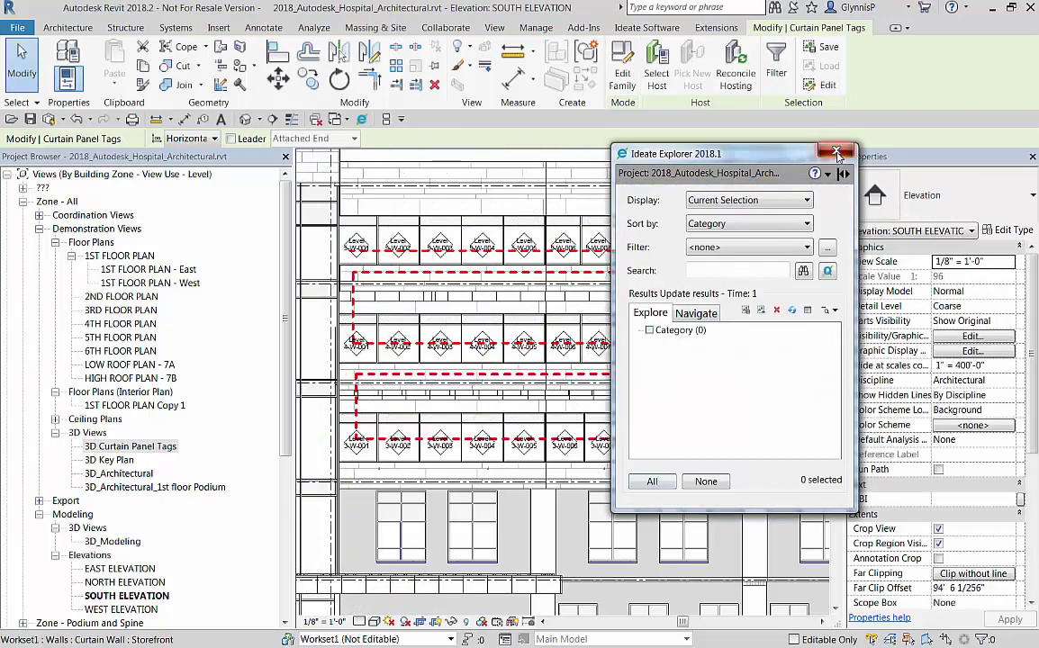
click(835, 151)
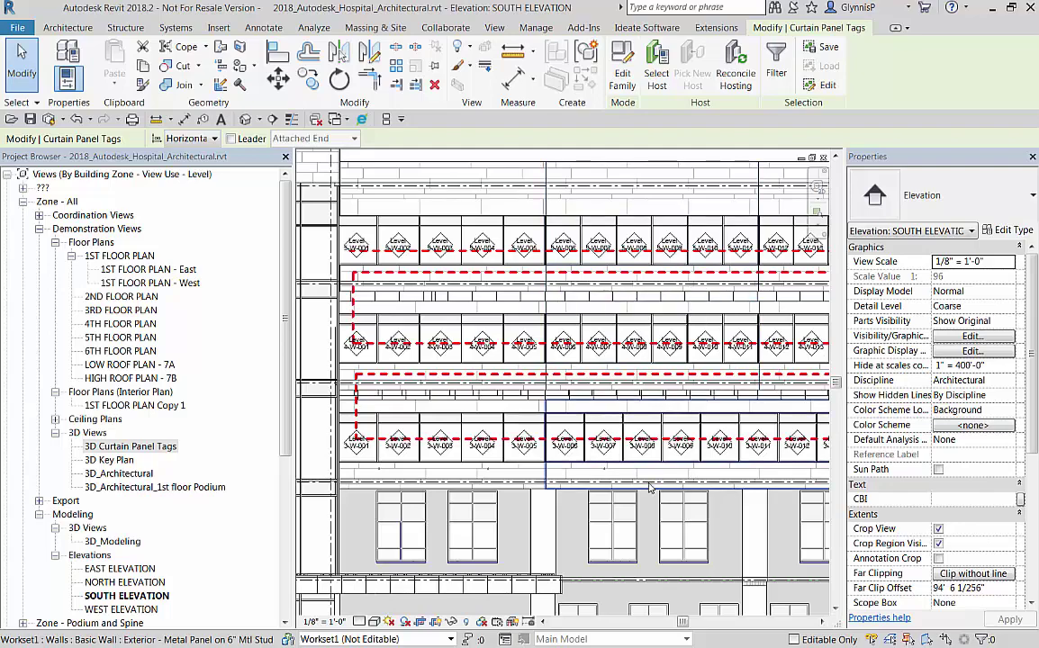